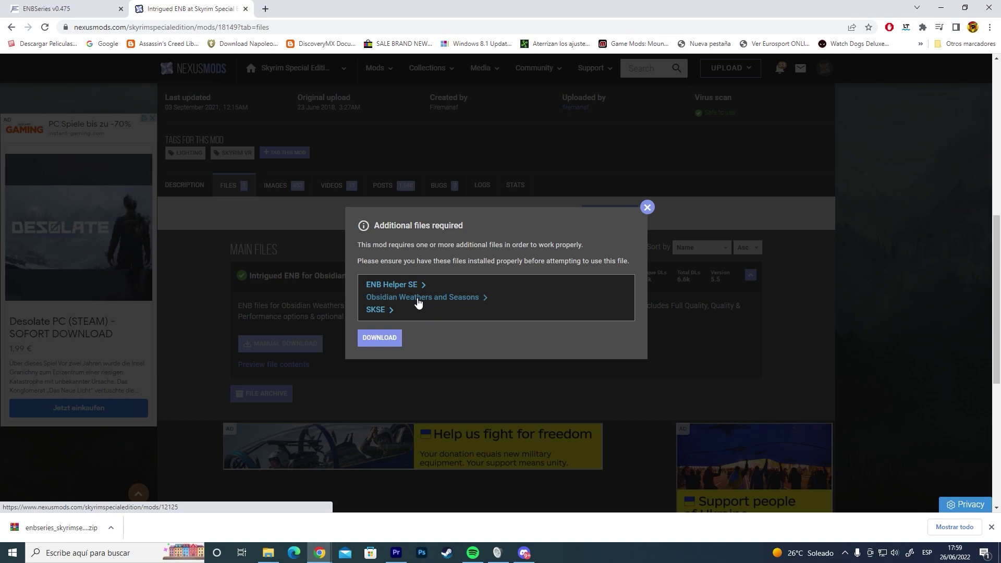
# Download the Intrigued ENB for Obsidian (ENB Weathers Supported) V5.5 file using the free slow download
pyautogui.click(383, 342)
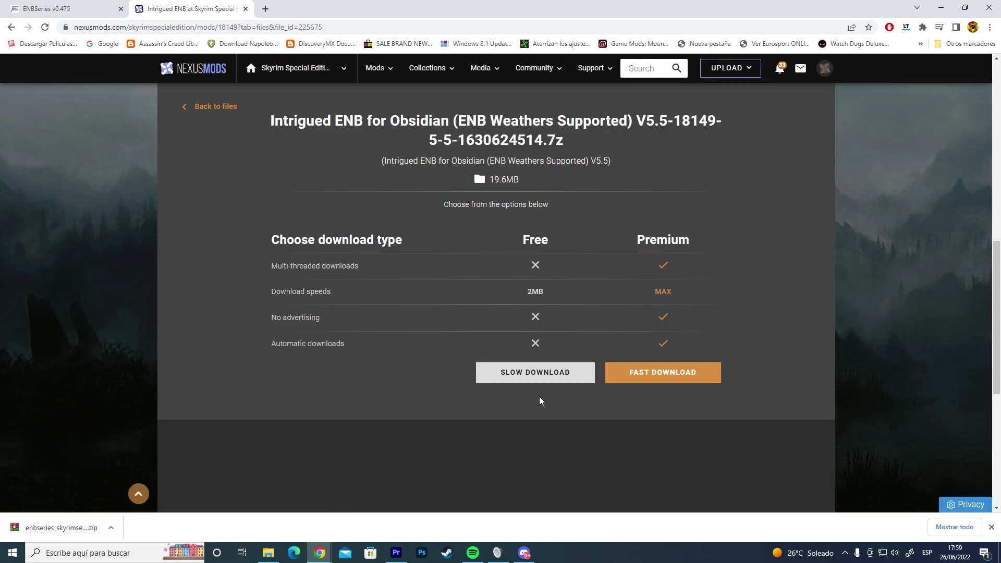
pyautogui.click(539, 373)
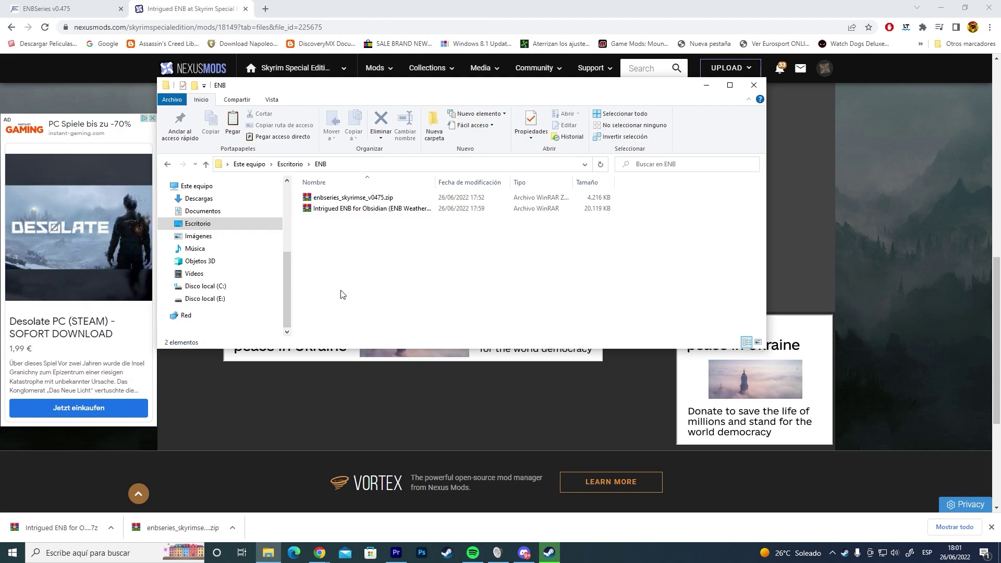
# Extract enbseries_skyrimse_v0475.zip into the current ENB folder and open the extracted WrapperVersion folder
pyautogui.rightClick(323, 203)
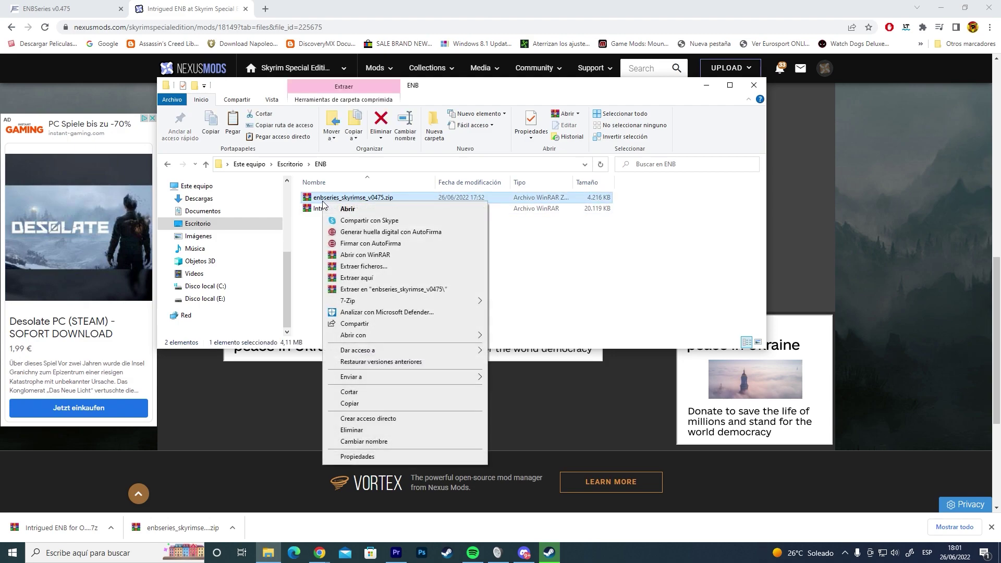
pyautogui.click(366, 277)
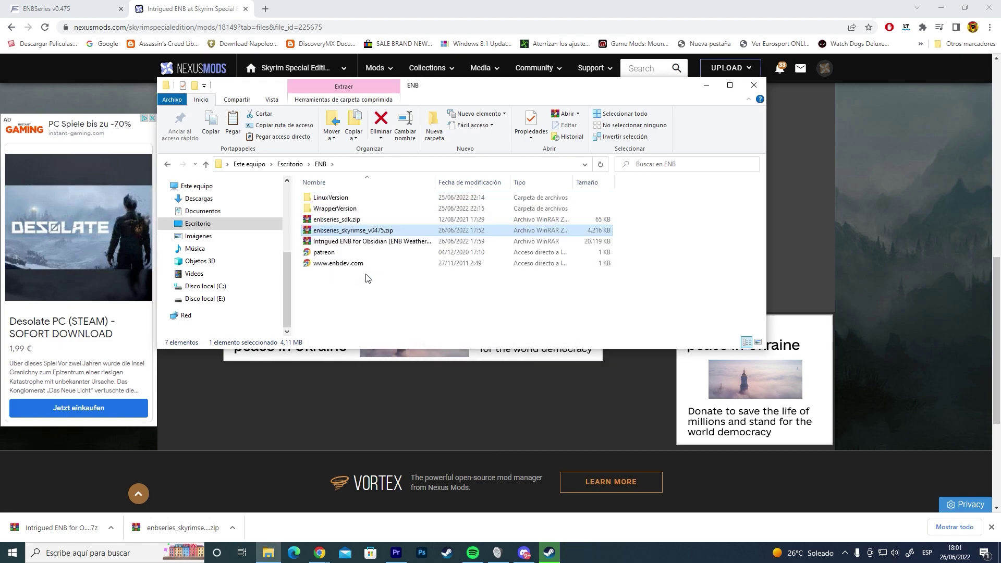
pyautogui.doubleClick(336, 209)
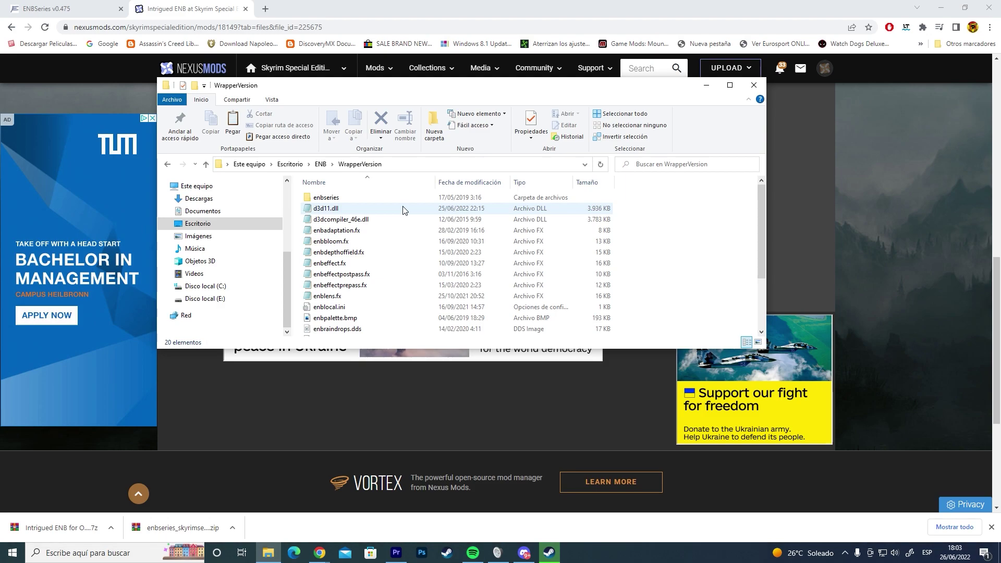
# Copy everything in WrapperVersion except license_en.txt and readme_en.txt
pyautogui.click(403, 209)
pyautogui.moveTo(300, 196); pyautogui.dragTo(441, 312)
pyautogui.rightClick(508, 250)
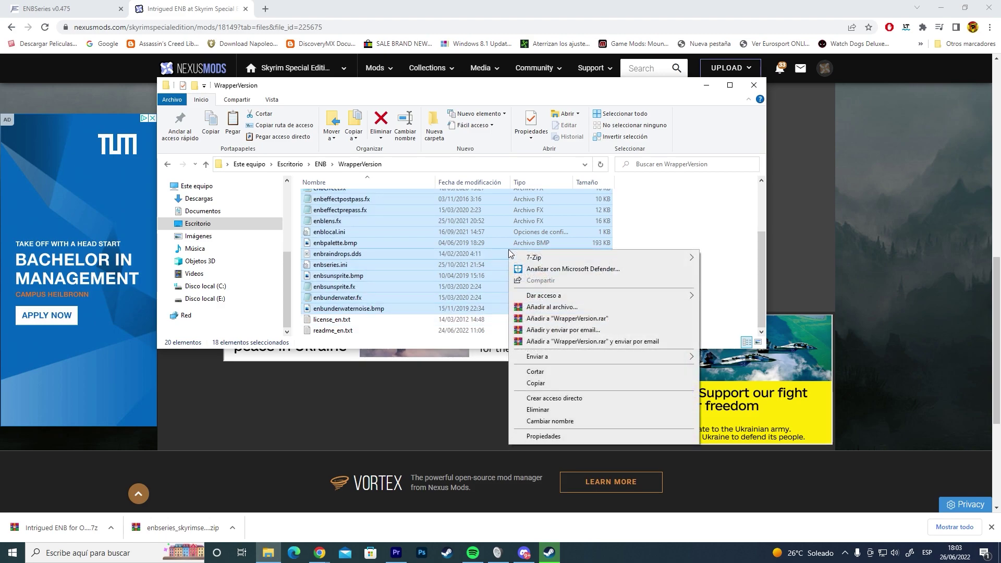
pyautogui.click(546, 382)
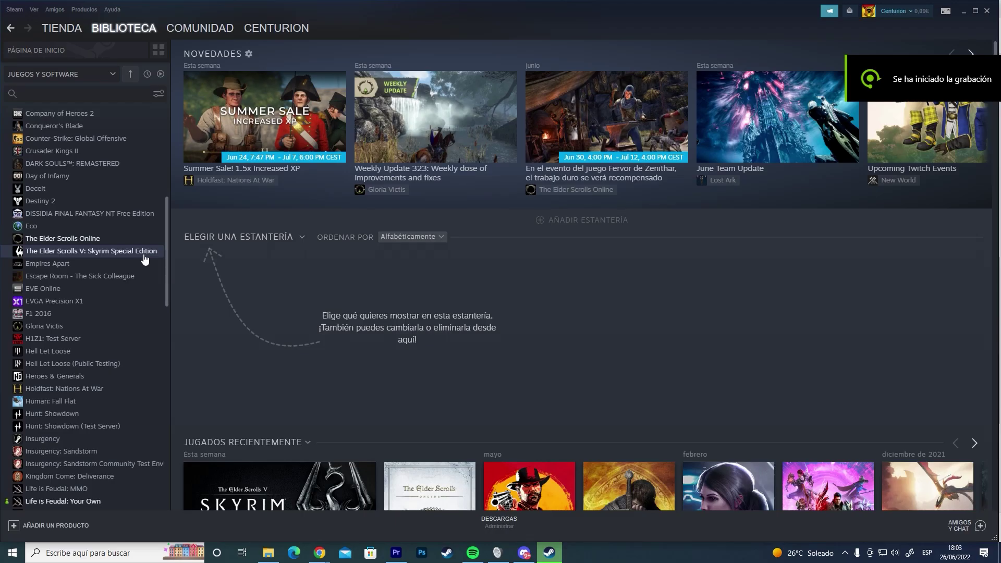
# Open the local installation folder of The Elder Scrolls V: Skyrim Special Edition from its Steam properties
pyautogui.rightClick(144, 256)
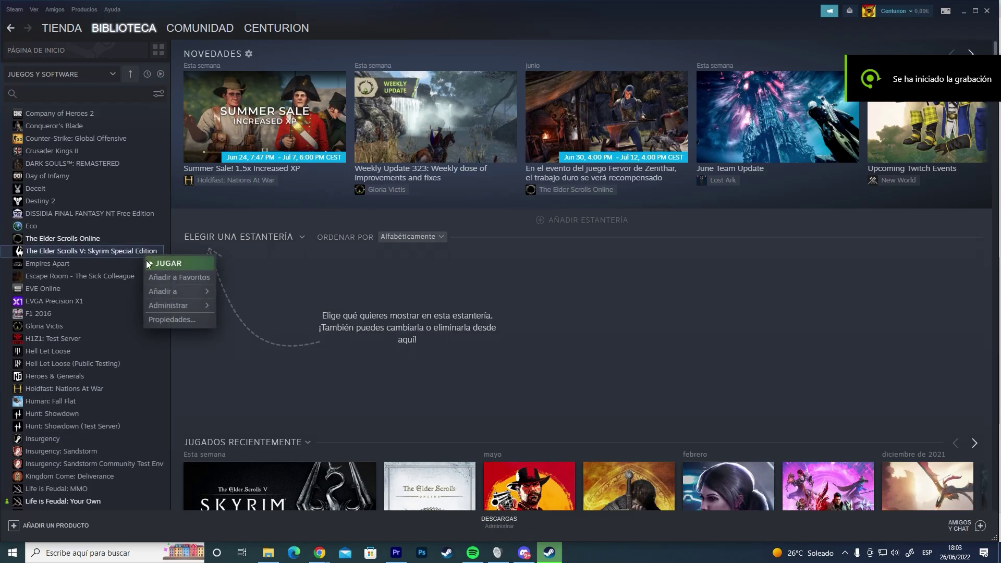
pyautogui.click(177, 321)
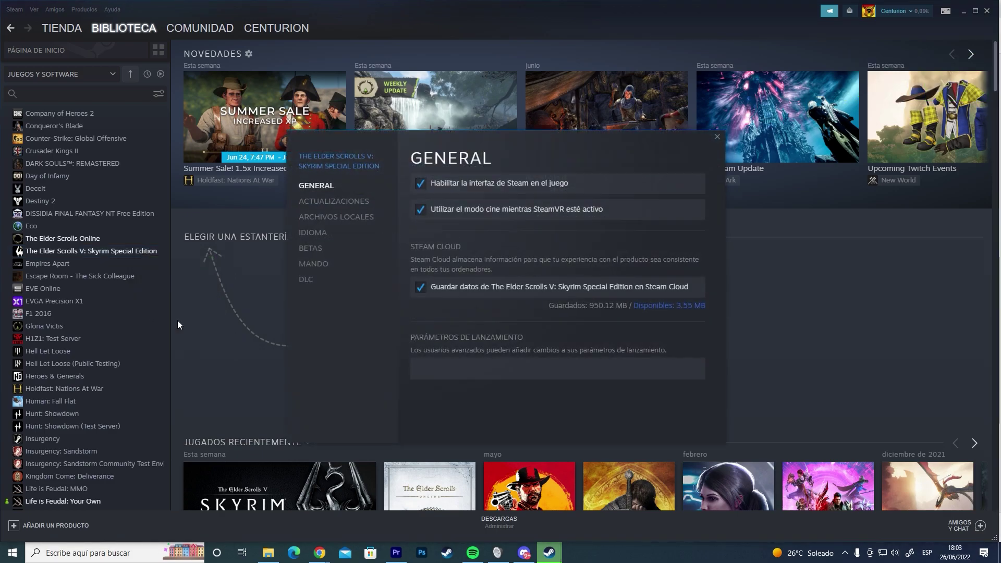
pyautogui.click(328, 216)
pyautogui.click(635, 188)
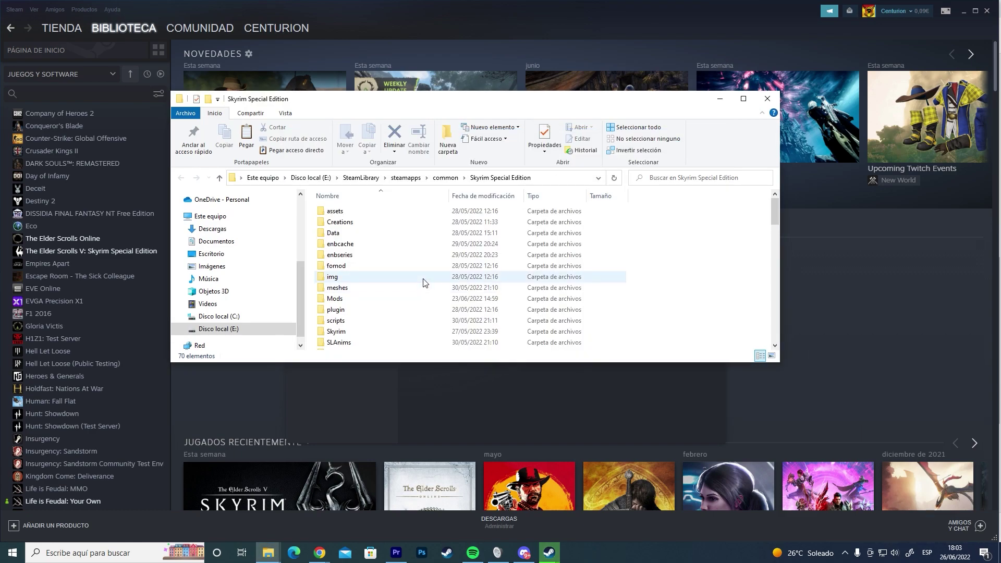
# Paste the copied WrapperVersion files into the Skyrim Special Edition game folder
pyautogui.scroll(-10, 753, 222)
pyautogui.scroll(1, 396, 261)
pyautogui.rightClick(718, 236)
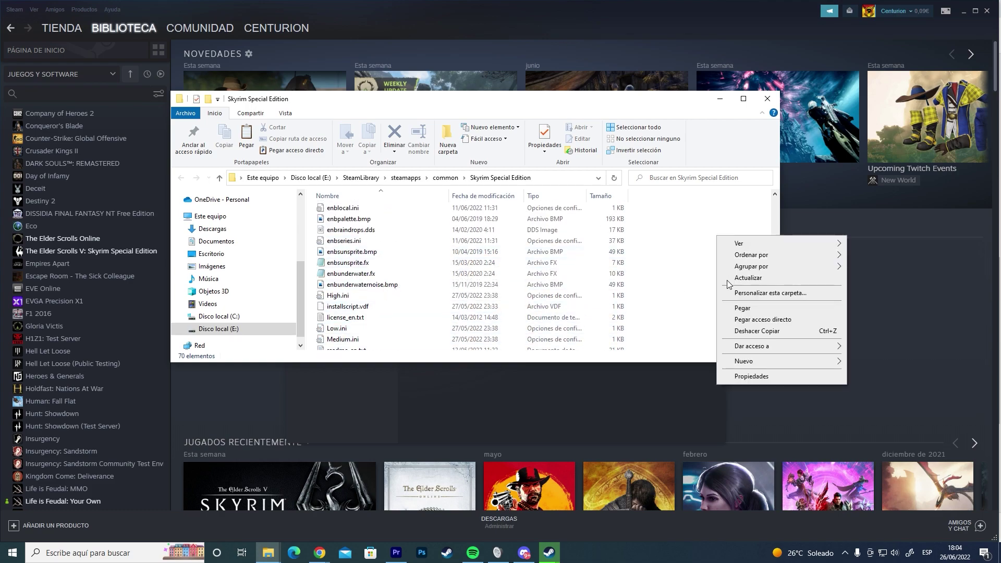
pyautogui.click(743, 309)
pyautogui.click(174, 194)
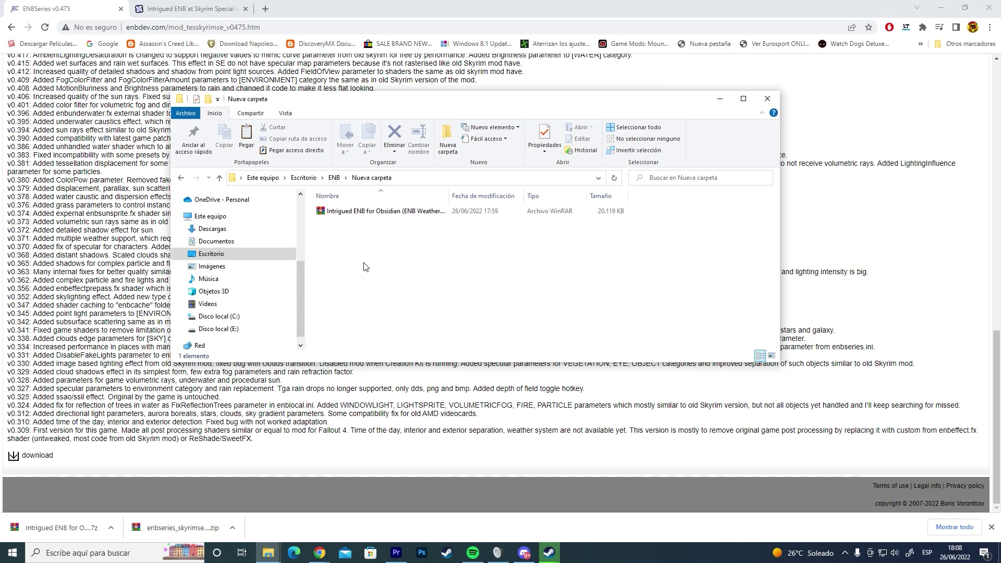
# Extract the Intrigued ENB for Obsidian archive into Nueva carpeta and open the Intrigued ENB V5.5 folder
pyautogui.rightClick(363, 210)
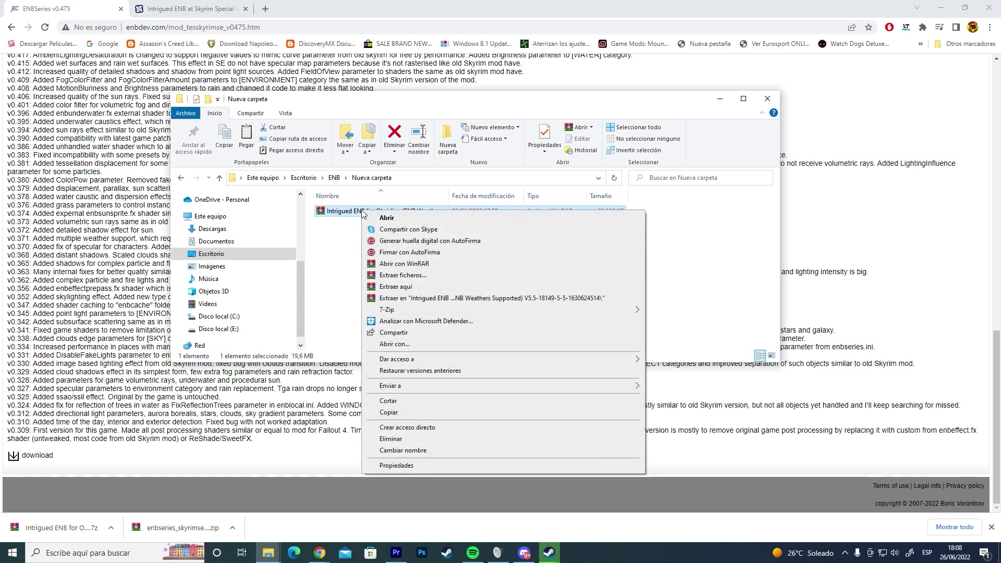
pyautogui.click(386, 286)
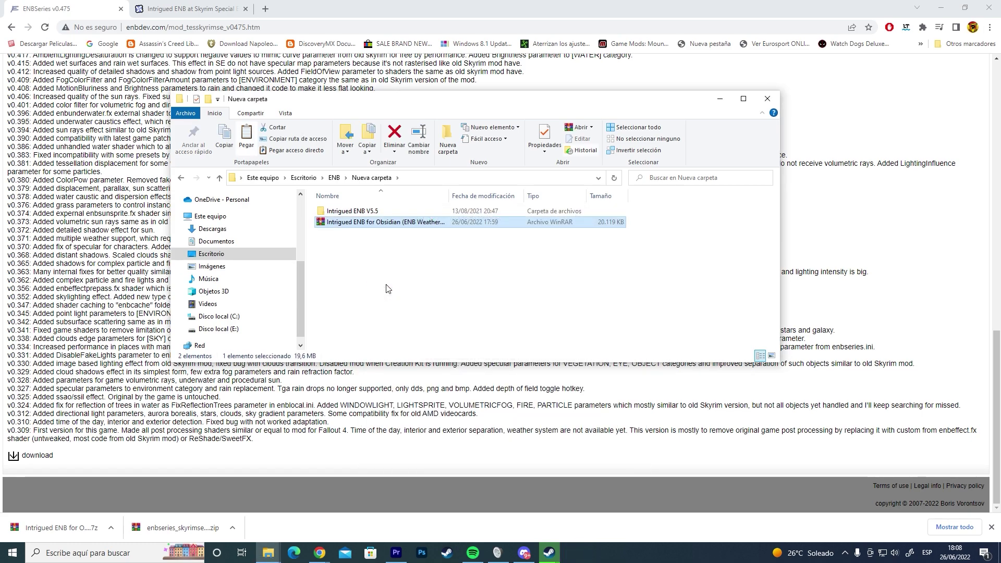
pyautogui.doubleClick(359, 211)
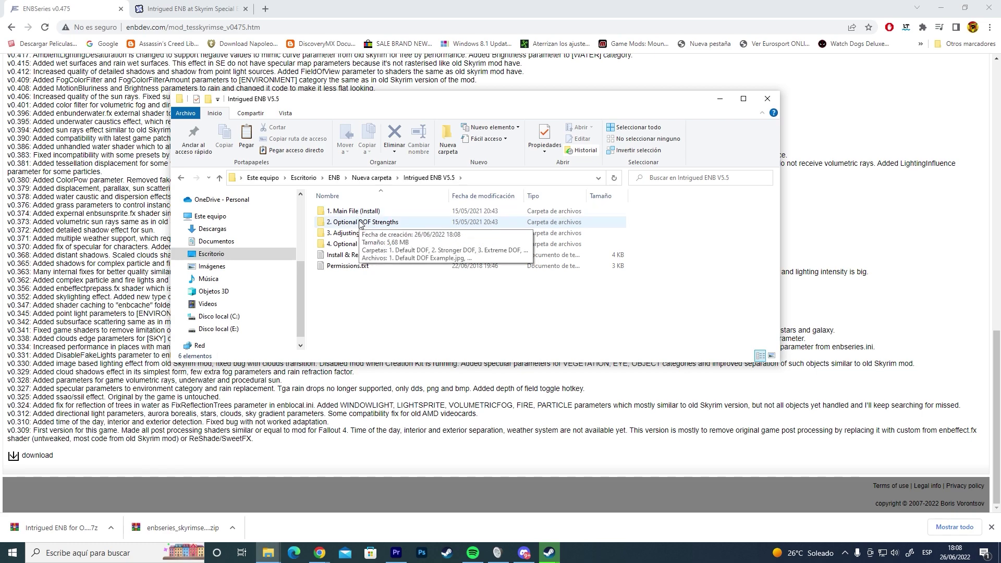
# Examine the quality variants inside 1. Main File (Install), including the contents of the Full Quality folder
pyautogui.doubleClick(360, 211)
pyautogui.doubleClick(346, 211)
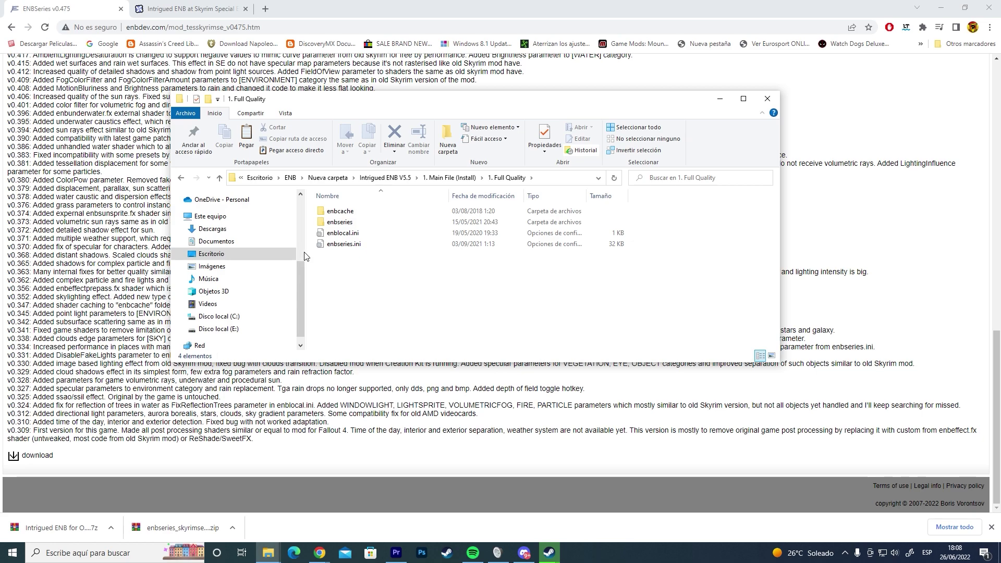
pyautogui.click(182, 179)
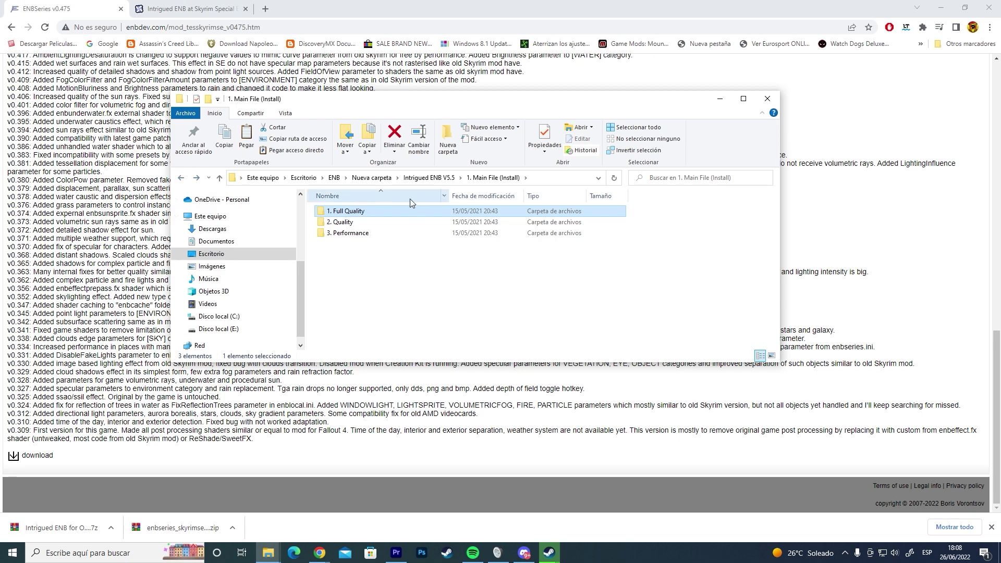
pyautogui.doubleClick(401, 224)
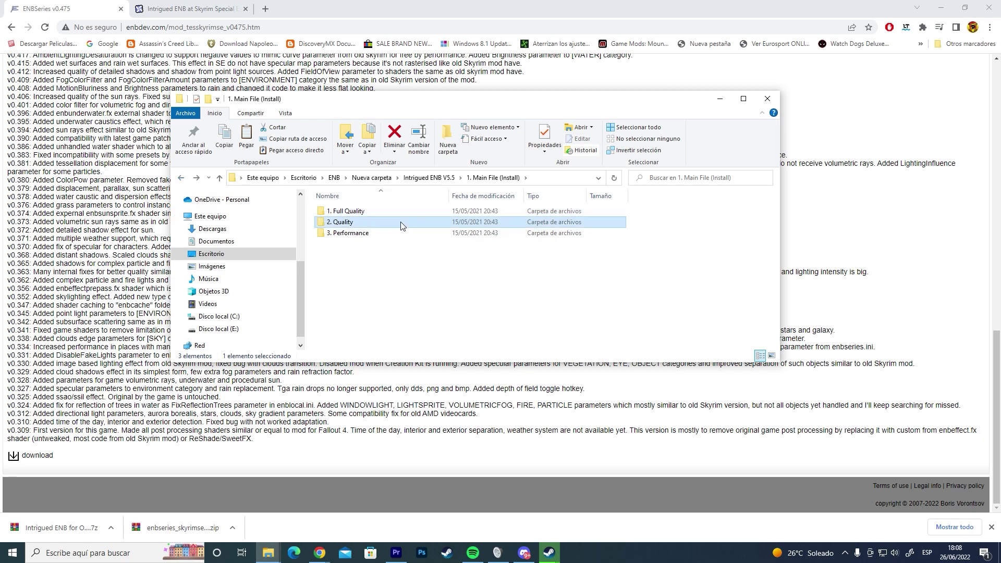
pyautogui.click(181, 179)
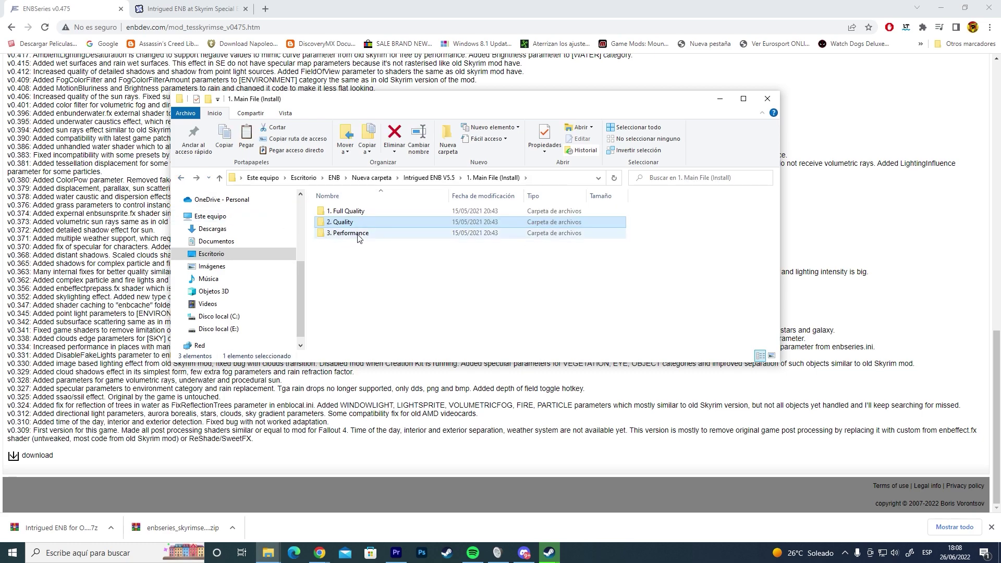
pyautogui.click(183, 179)
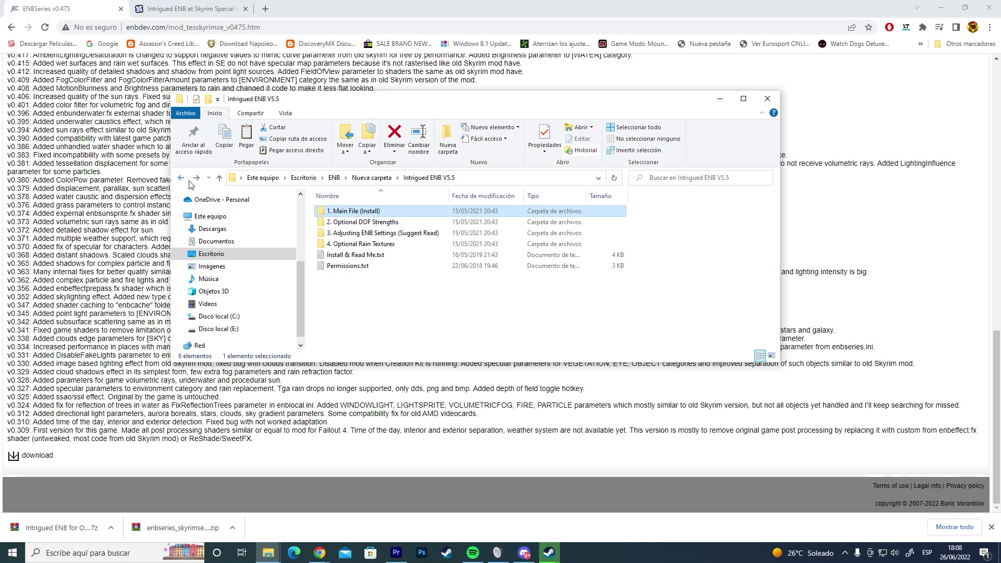
# Examine the optional rain textures and DOF strengths folders, viewing the image 3. Extreme DOF Example.jpg
pyautogui.doubleClick(365, 244)
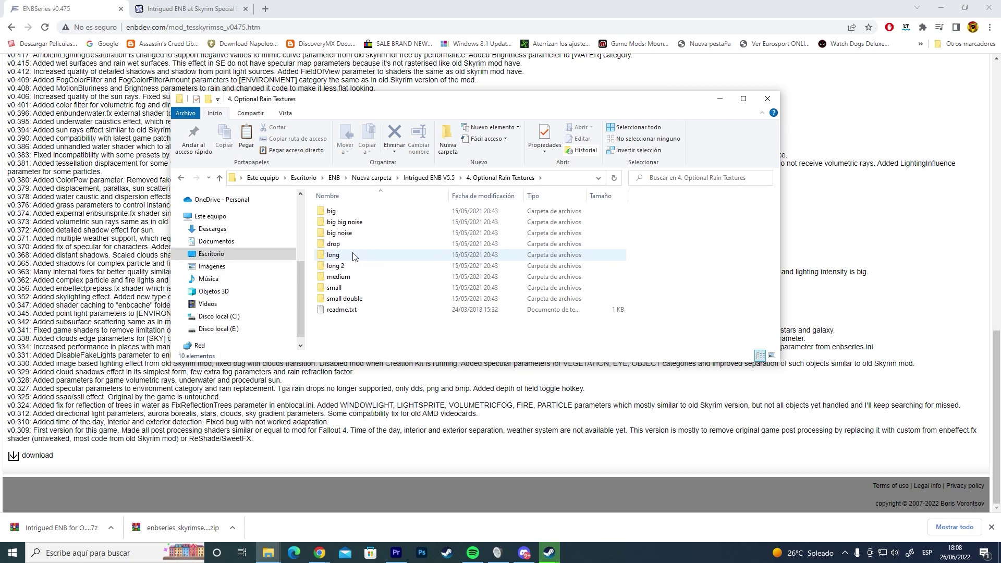
pyautogui.click(183, 179)
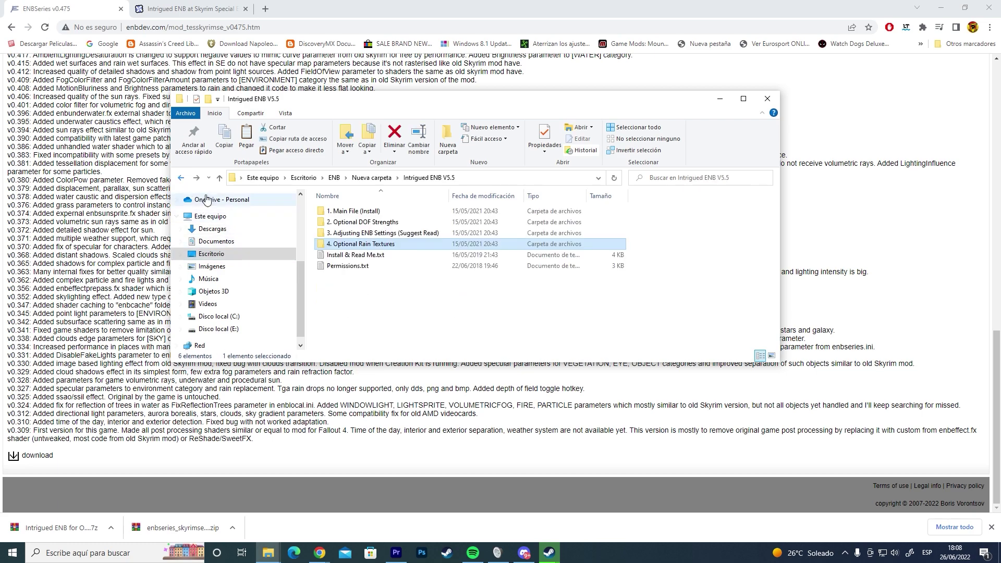
pyautogui.doubleClick(365, 223)
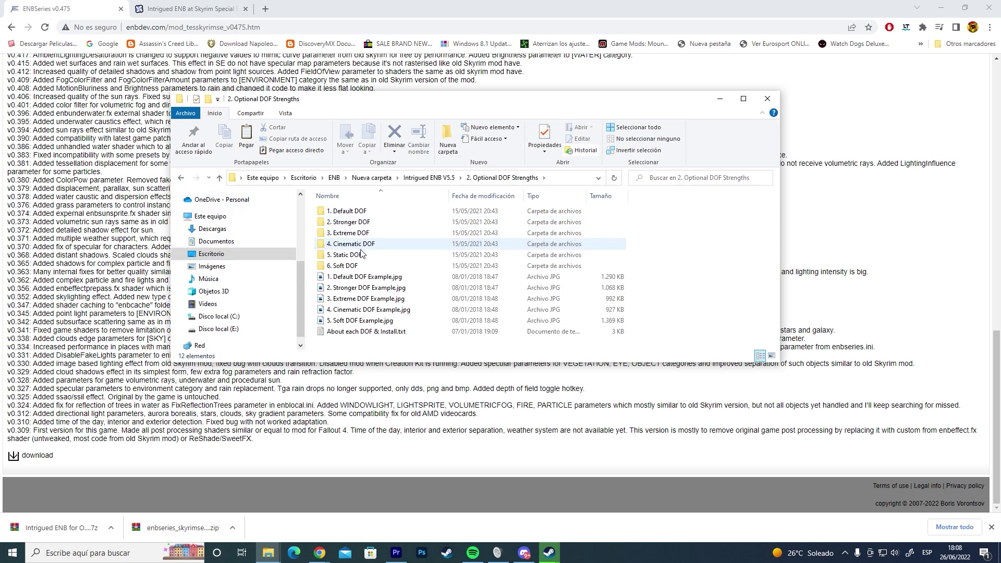
pyautogui.doubleClick(394, 300)
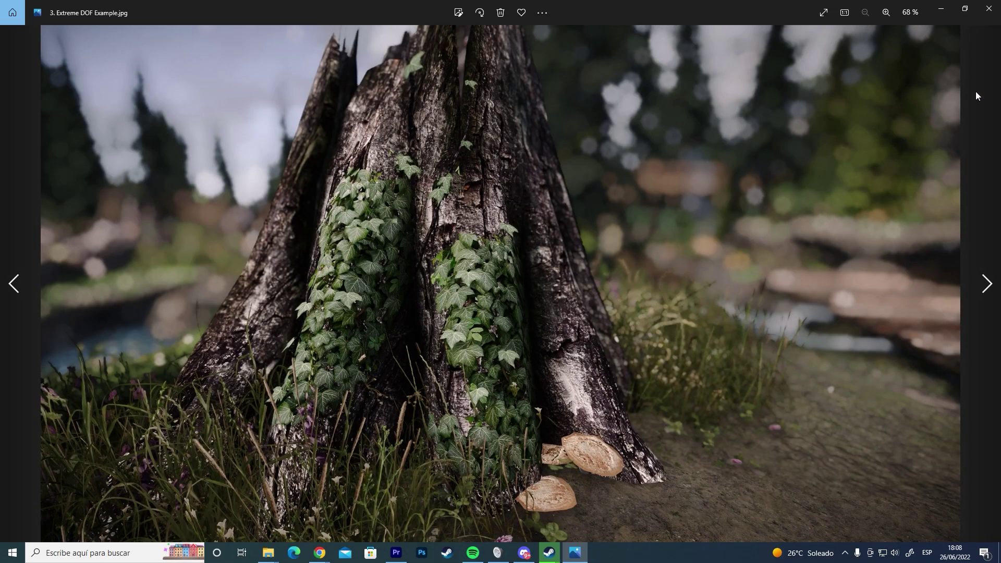
pyautogui.click(989, 8)
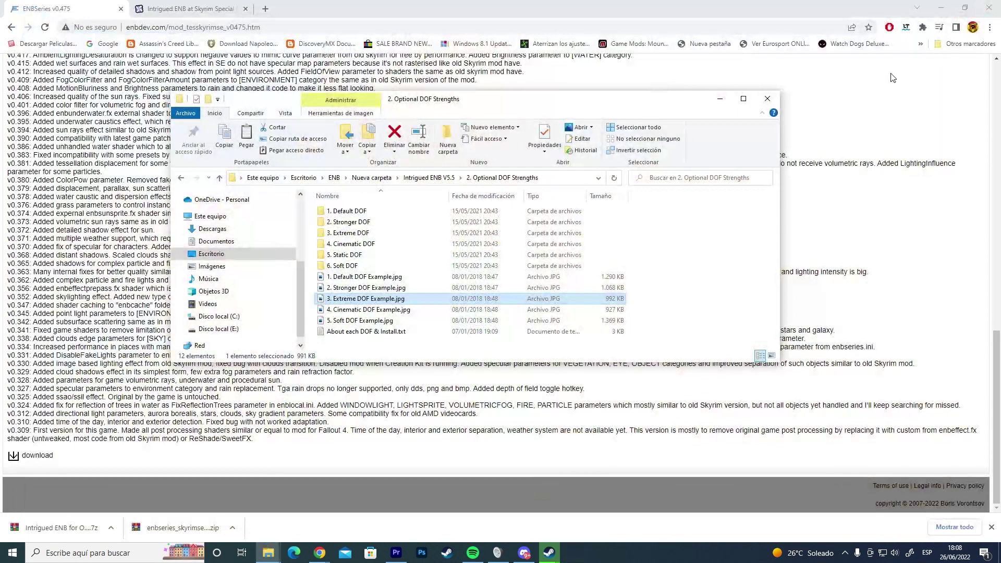
pyautogui.click(181, 178)
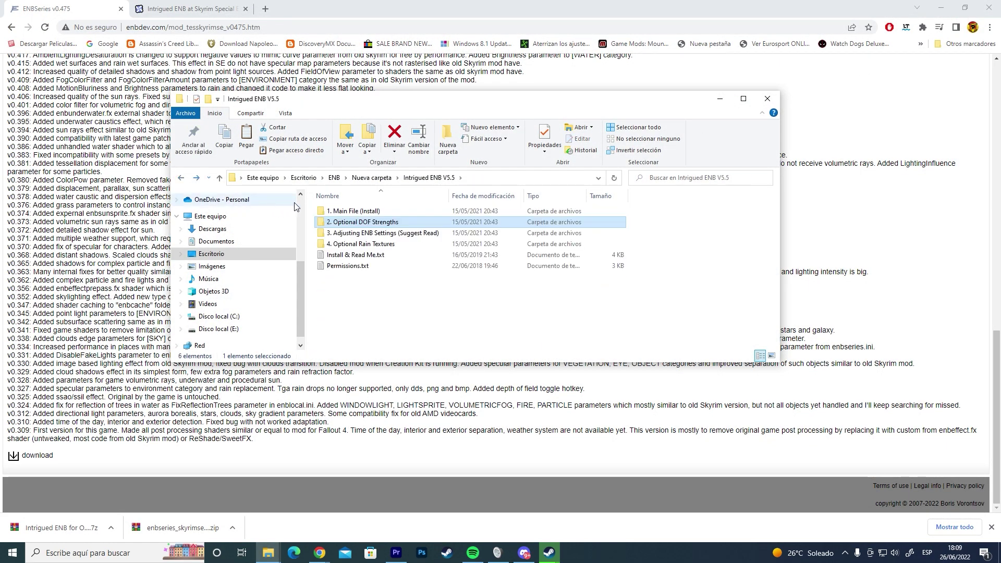
# Copy enbcache, enbseries, enblocal.ini and enbseries.ini from the 1. Full Quality folder of the main file
pyautogui.doubleClick(357, 213)
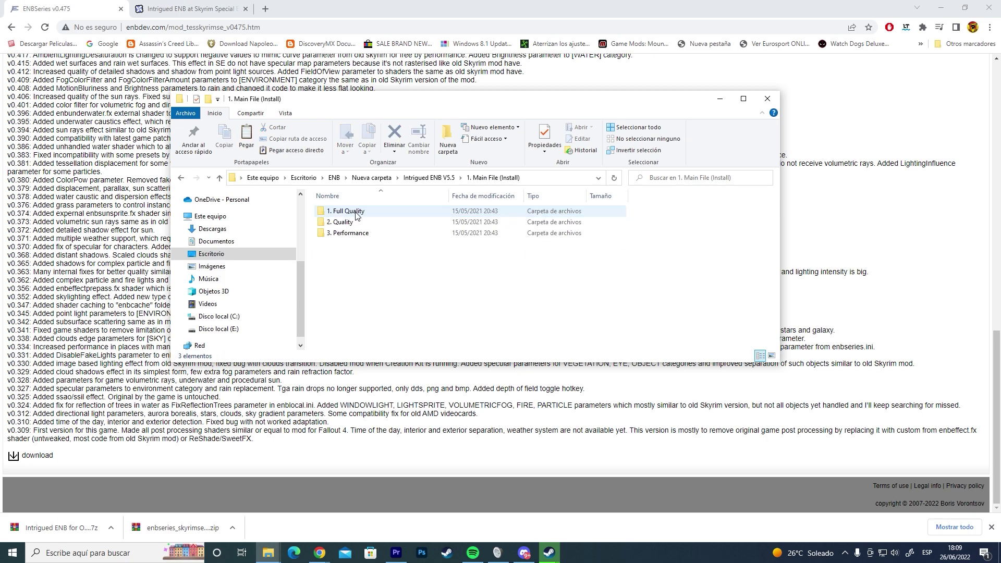
pyautogui.doubleClick(355, 212)
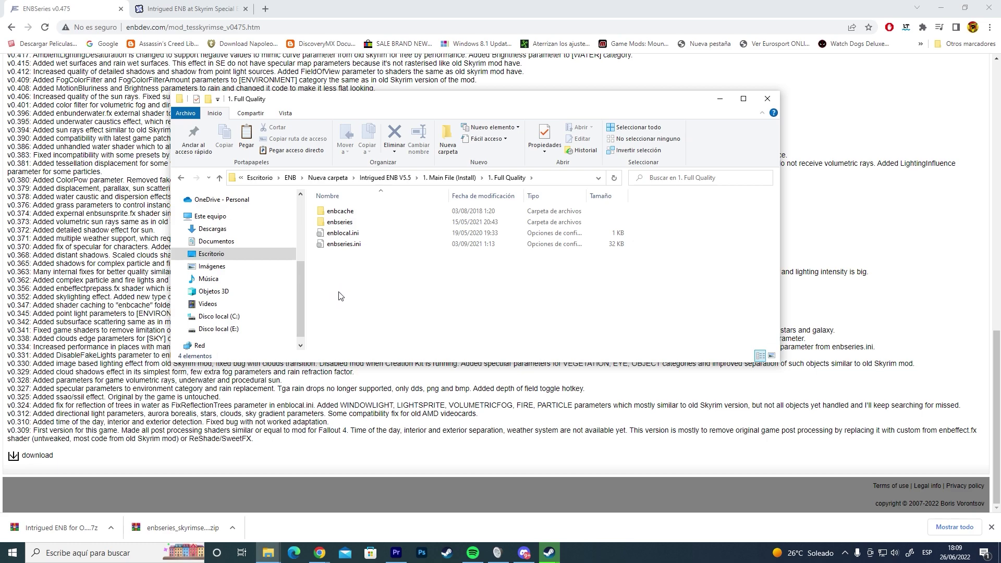
pyautogui.moveTo(350, 299); pyautogui.dragTo(381, 212)
pyautogui.rightClick(382, 211)
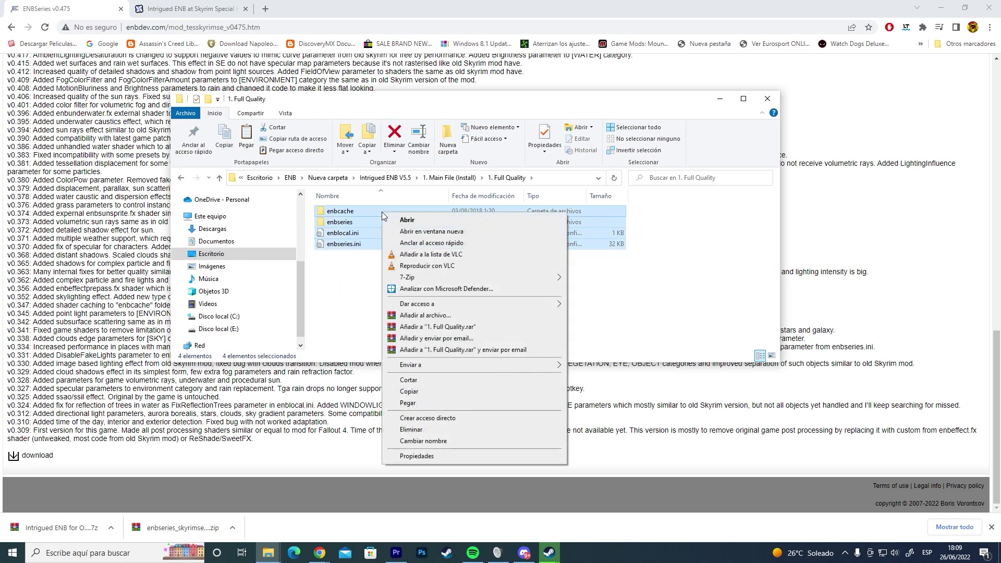
pyautogui.click(416, 392)
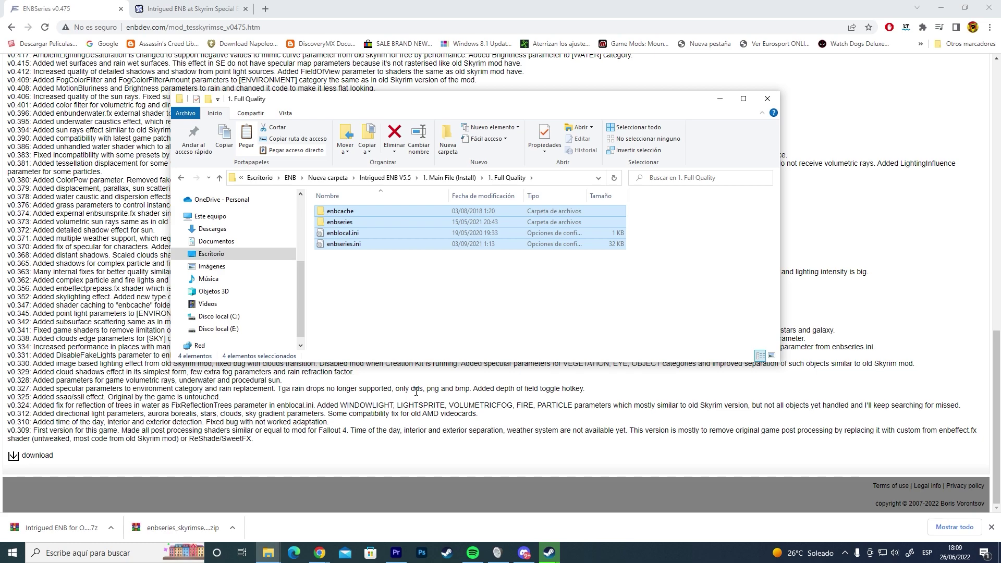
# Switch to Steam and reopen Skyrim Special Edition's installation folder from the game's local files properties
pyautogui.click(549, 553)
pyautogui.click(517, 521)
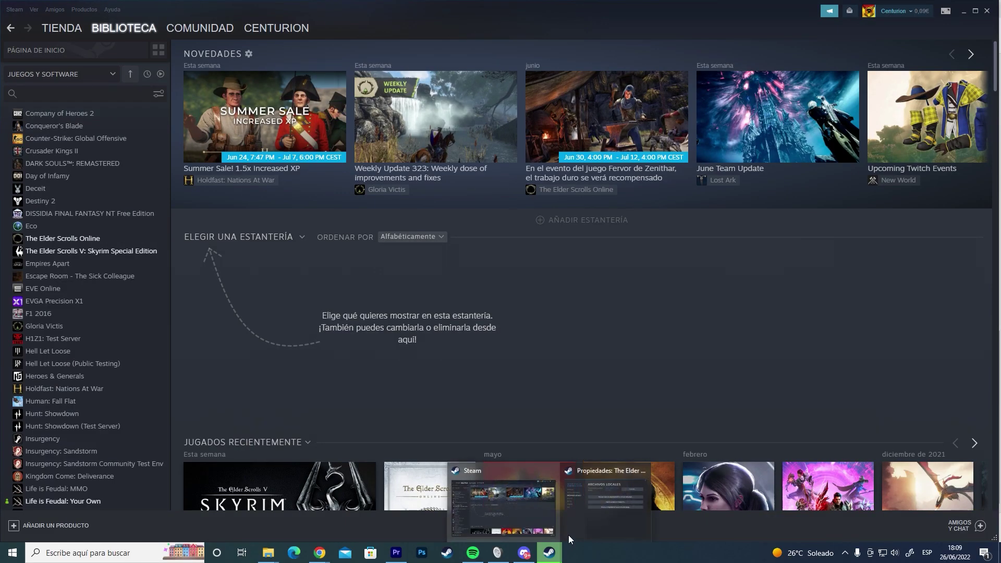
pyautogui.click(583, 516)
pyautogui.click(654, 183)
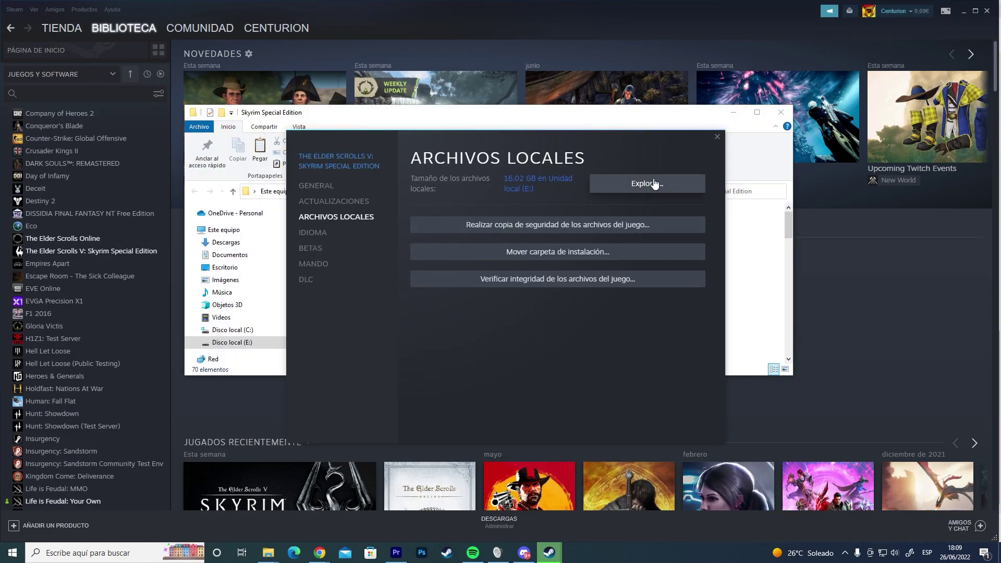
# Paste the copied Full Quality preset files into the Skyrim Special Edition folder, replacing the existing ones
pyautogui.rightClick(718, 296)
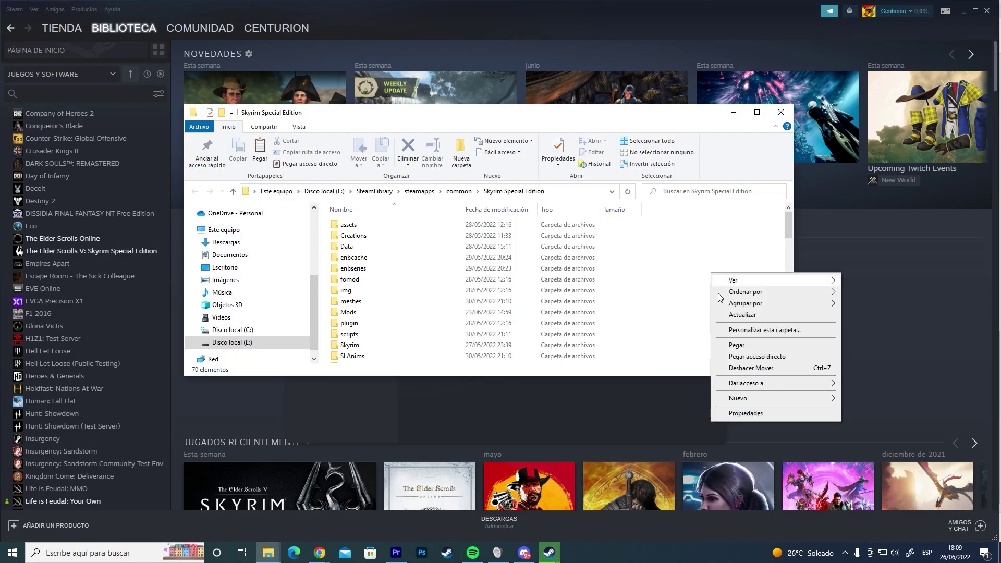
pyautogui.click(736, 346)
pyautogui.click(486, 194)
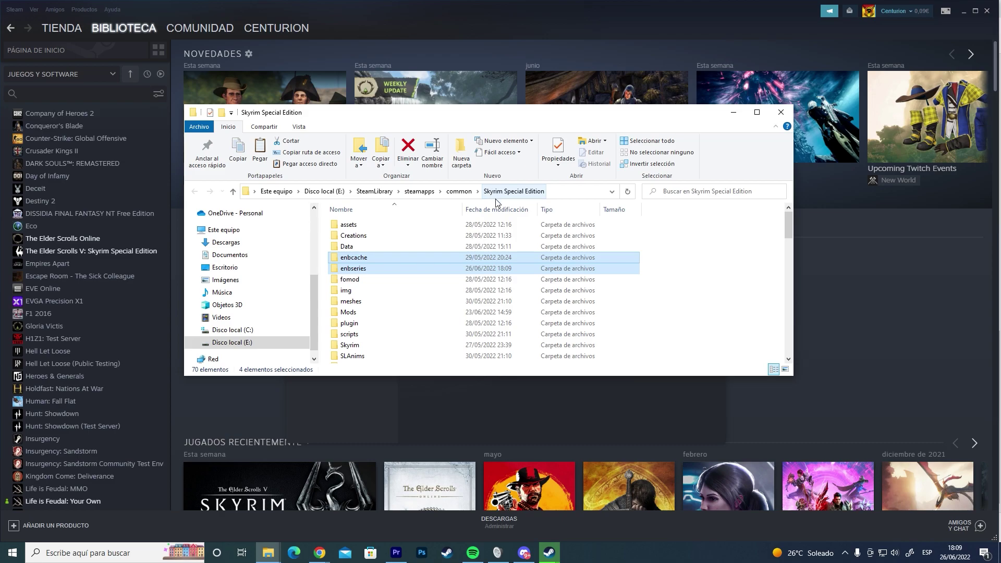
pyautogui.click(278, 553)
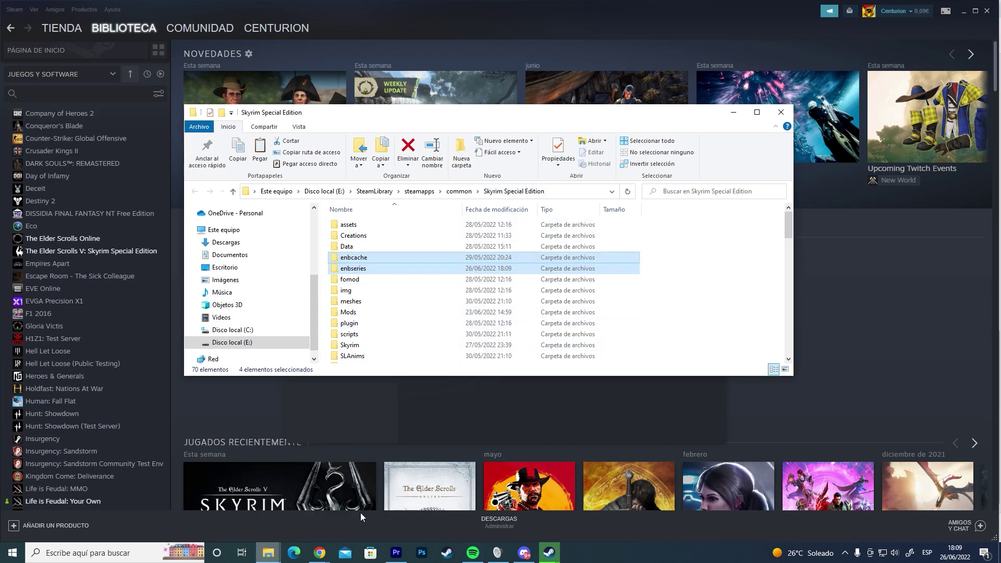
# Examine the guide images in the preset's 3. Adjusting ENB Settings (Suggest Read) folder, from enhancing effects to the night and interior brightness adjustors
pyautogui.click(273, 509)
pyautogui.click(374, 329)
pyautogui.click(182, 178)
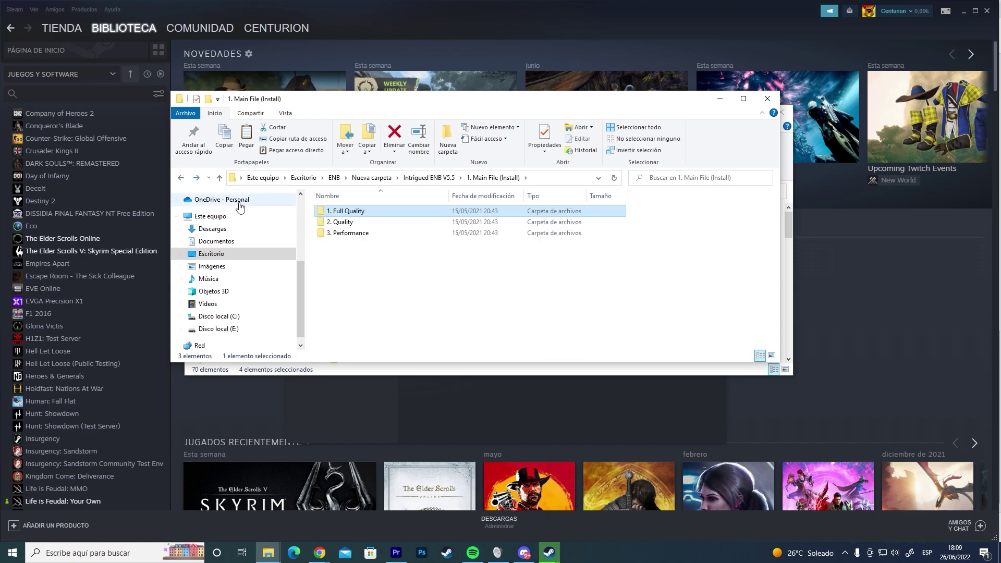
pyautogui.click(183, 178)
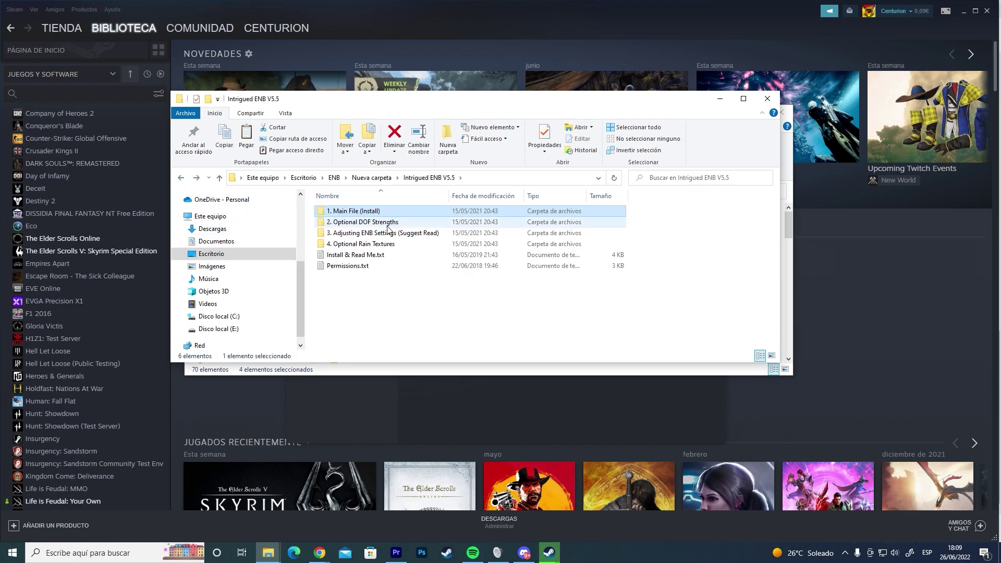
pyautogui.doubleClick(382, 235)
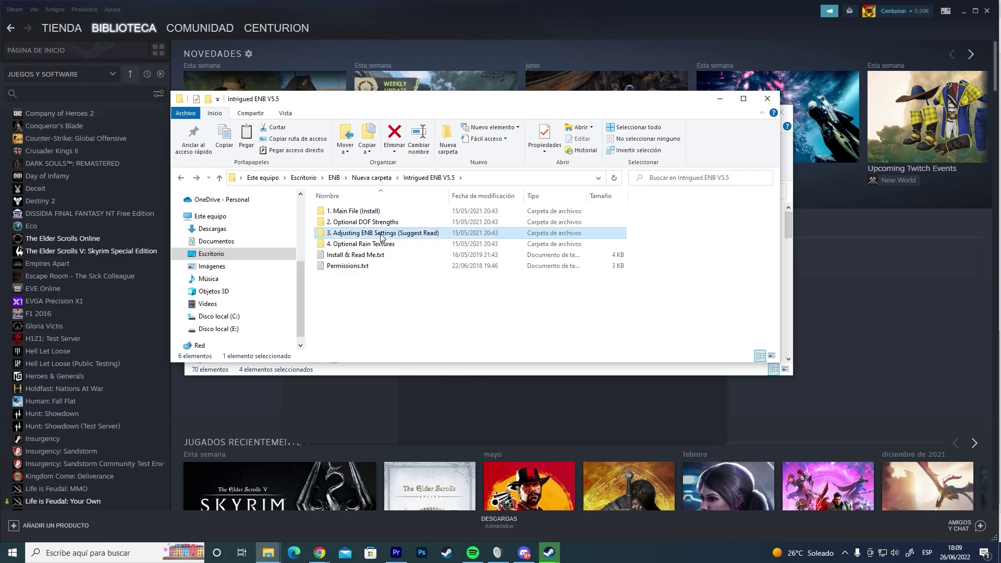
pyautogui.doubleClick(345, 258)
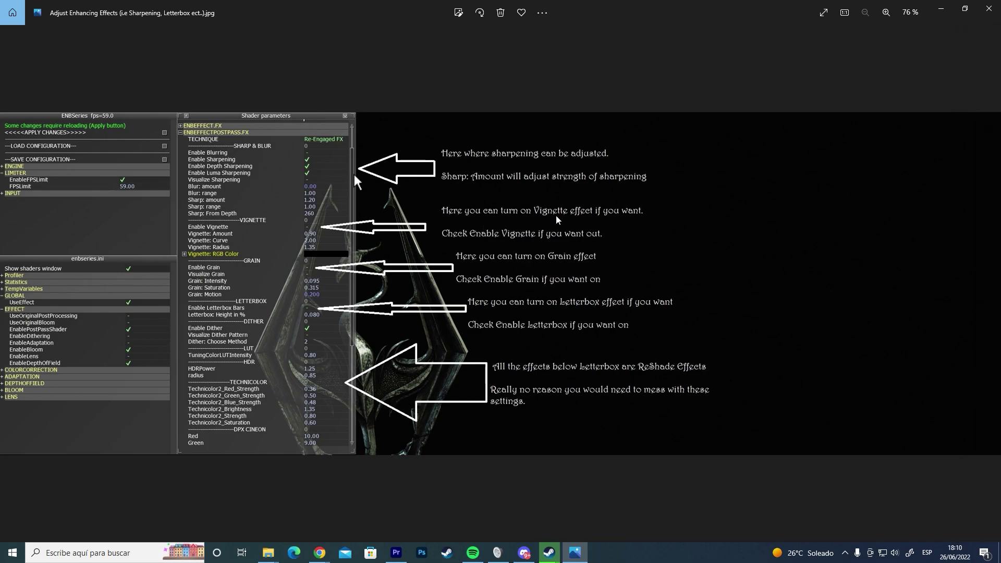
pyautogui.click(987, 284)
pyautogui.click(987, 284)
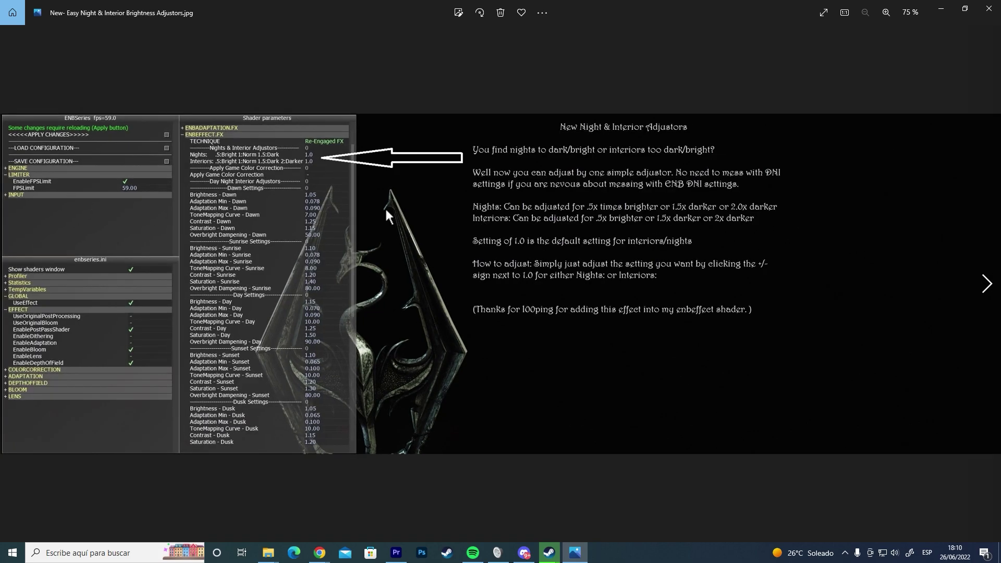
pyautogui.click(990, 6)
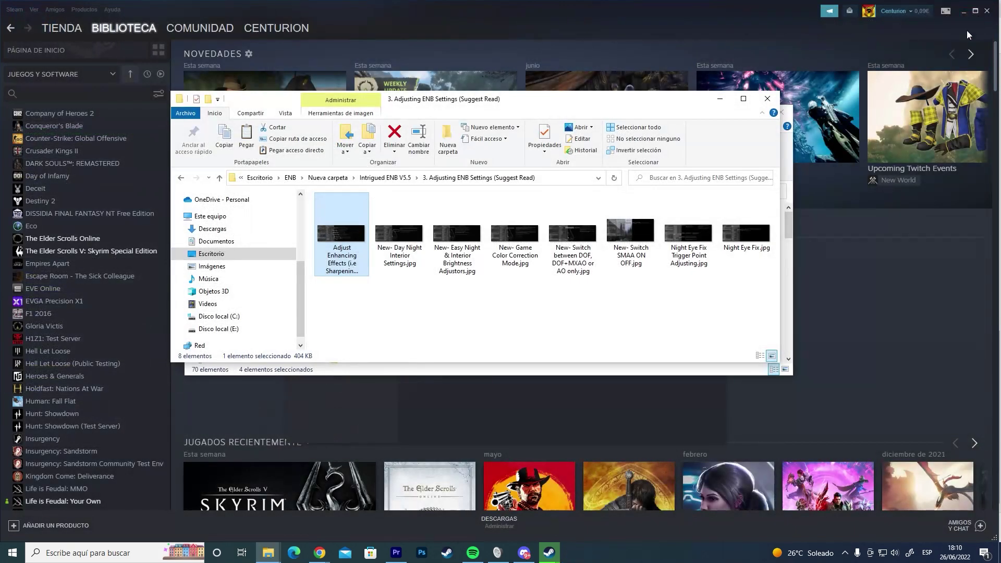
# Copy enbdepthoffield.fx and enbdepthoffield.fx.ini from the enbseries folder of 1. Default DOF in 2. Optional DOF Strengths
pyautogui.click(181, 179)
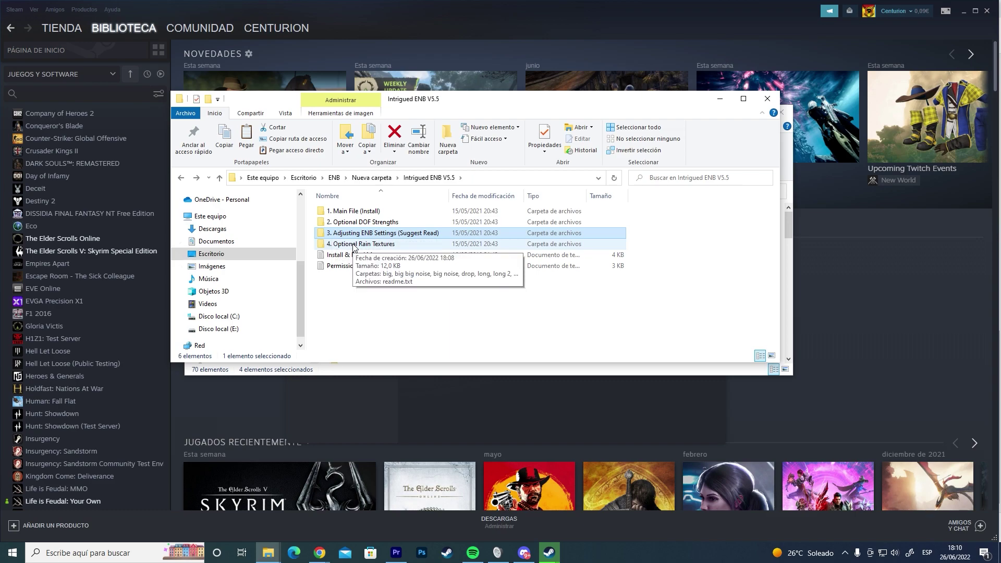
pyautogui.doubleClick(362, 223)
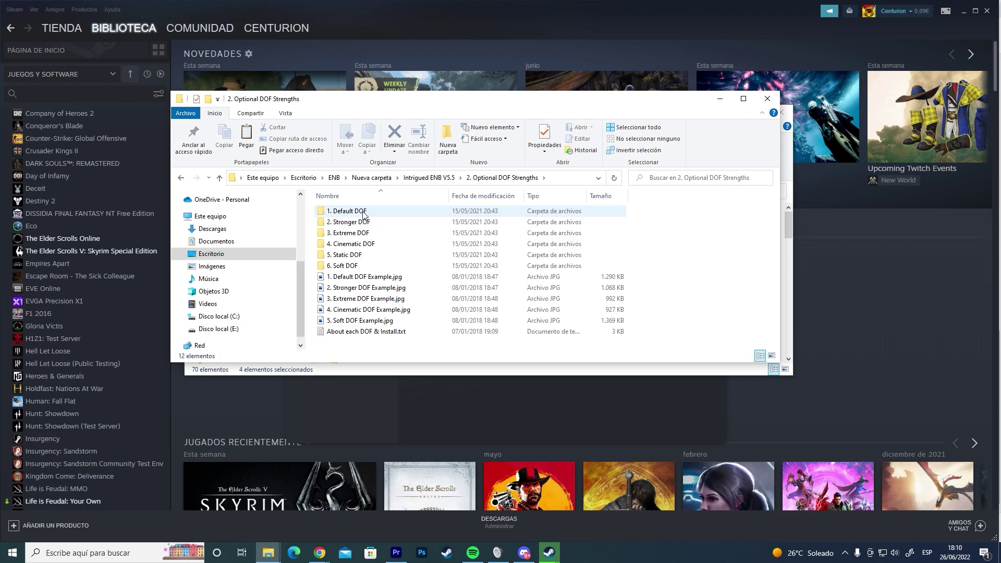
pyautogui.doubleClick(365, 217)
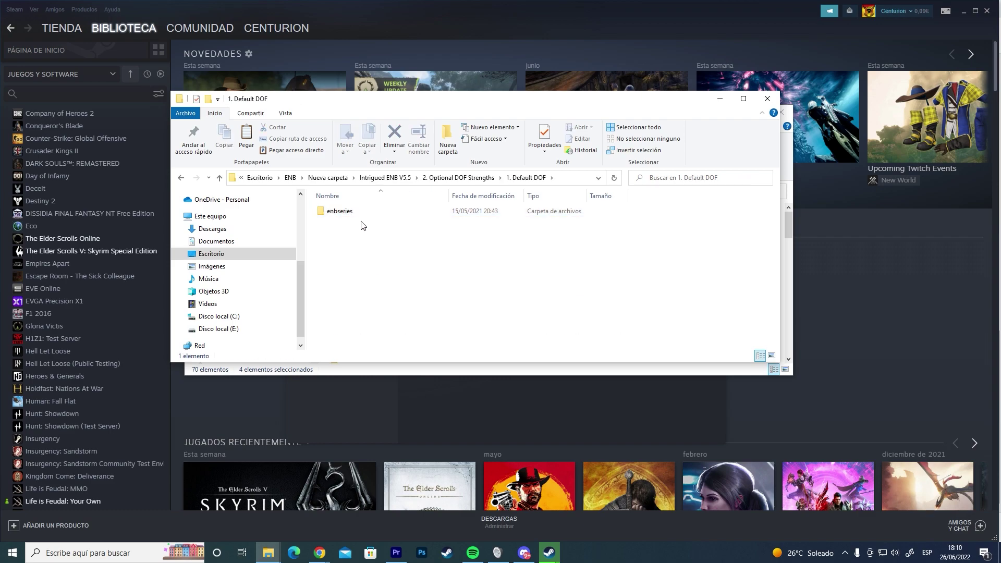
pyautogui.doubleClick(350, 217)
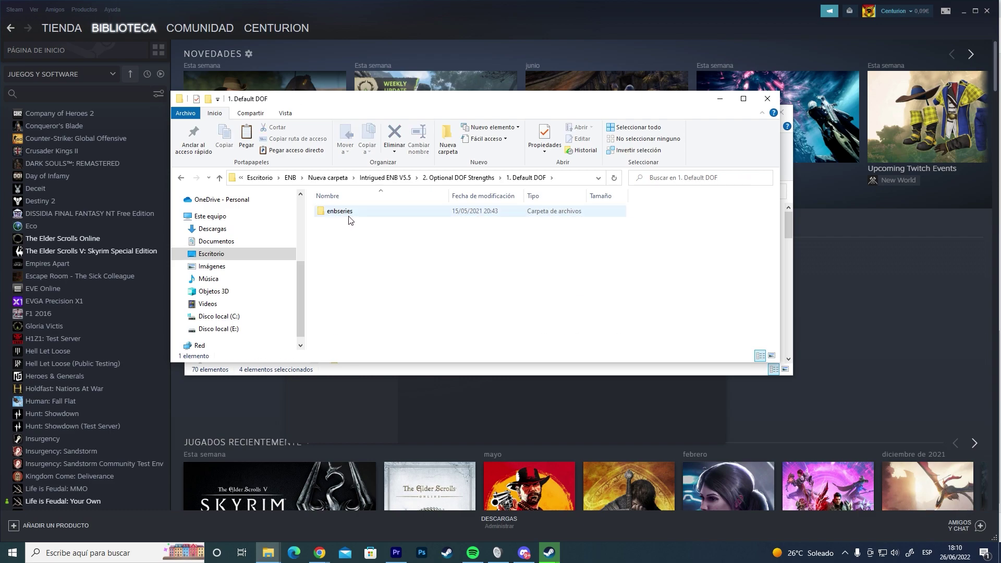
pyautogui.moveTo(355, 260); pyautogui.dragTo(379, 209)
pyautogui.rightClick(373, 212)
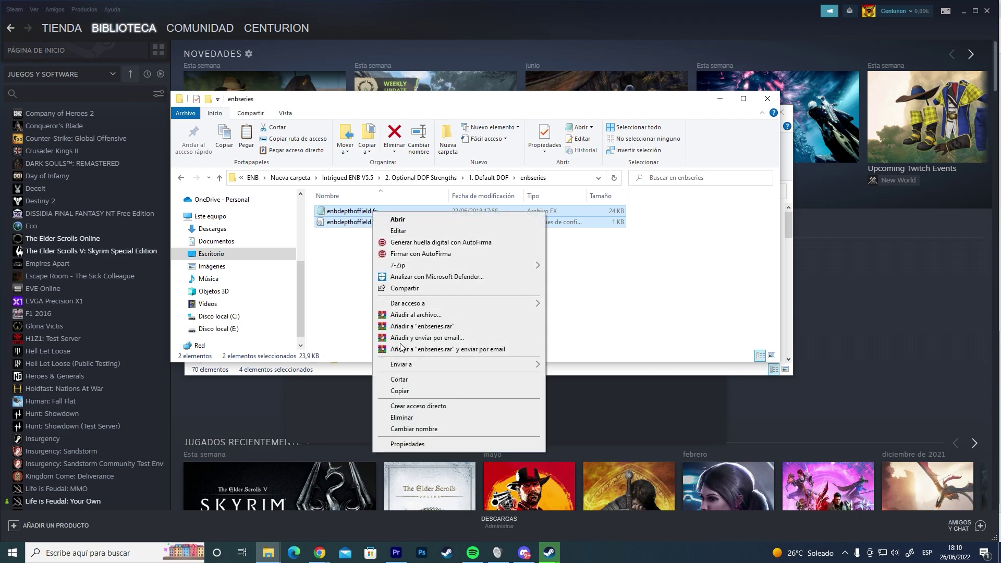
pyautogui.click(399, 391)
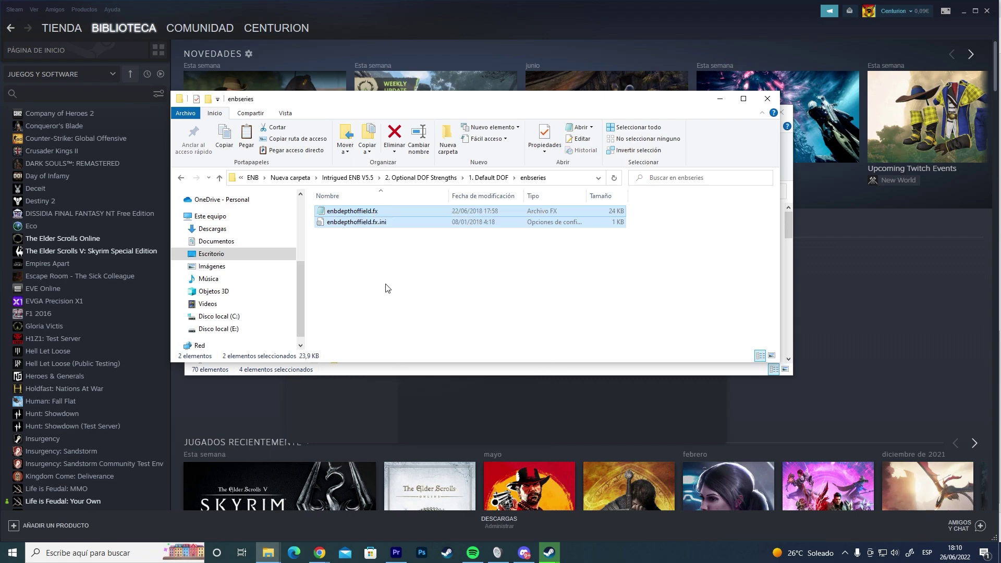
# Paste the copied depth of field files into the enbseries folder inside Skyrim Special Edition, replacing the existing ones
pyautogui.click(427, 371)
pyautogui.click(670, 270)
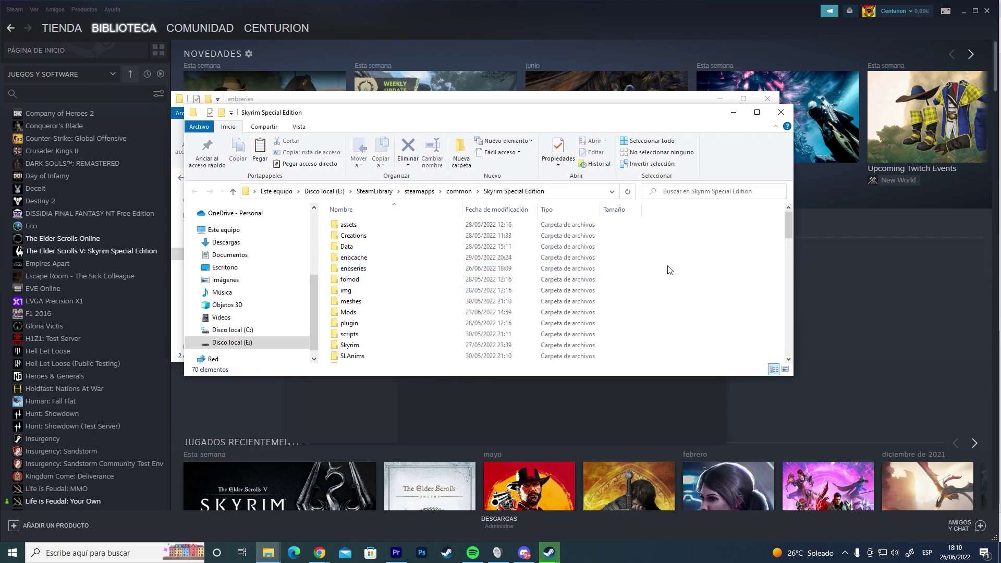
pyautogui.doubleClick(441, 268)
pyautogui.rightClick(672, 252)
pyautogui.click(696, 324)
pyautogui.click(532, 195)
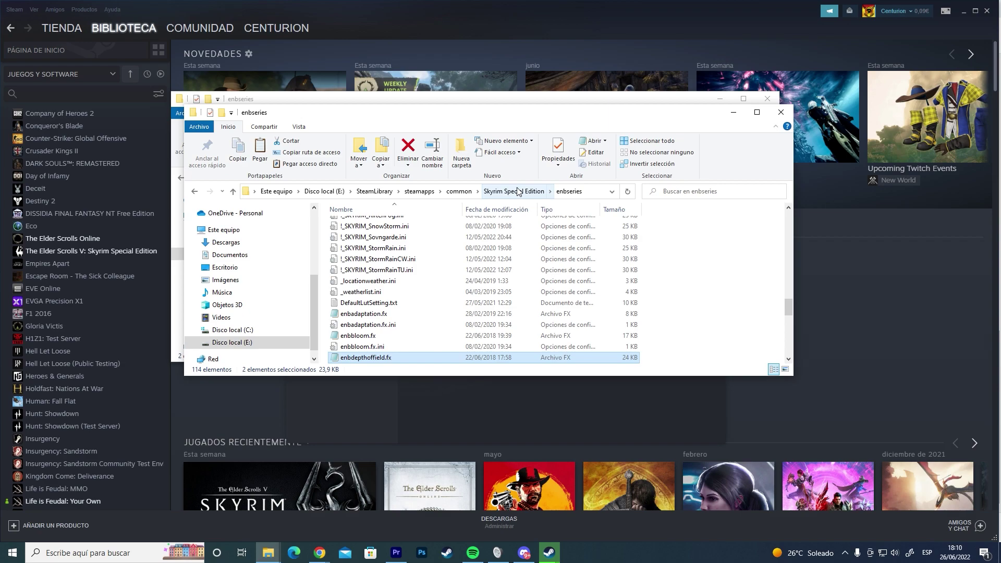
# Copy enbraindrops.png from the long 2 folder of the preset's 4. Optional Rain Textures
pyautogui.click(595, 99)
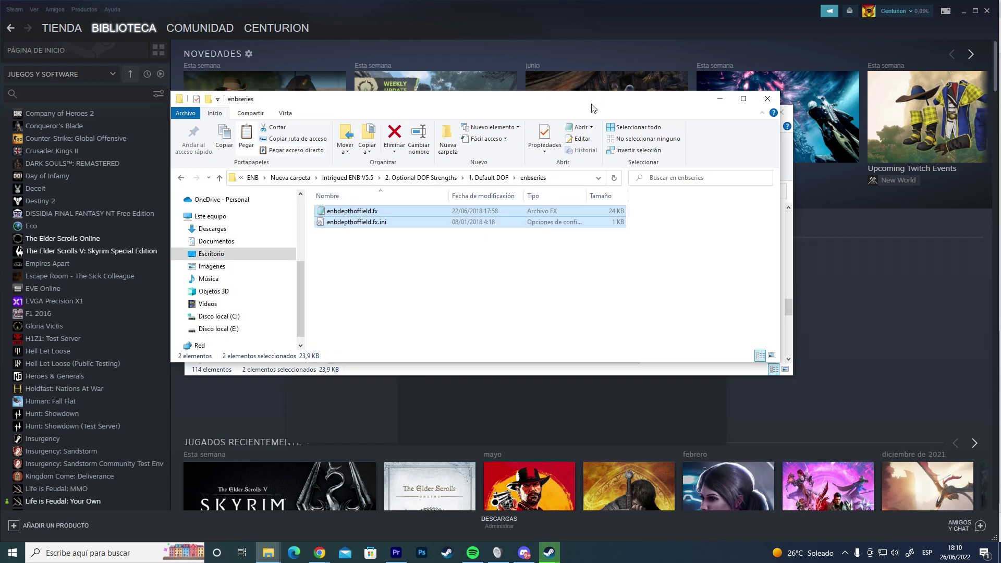
pyautogui.click(489, 178)
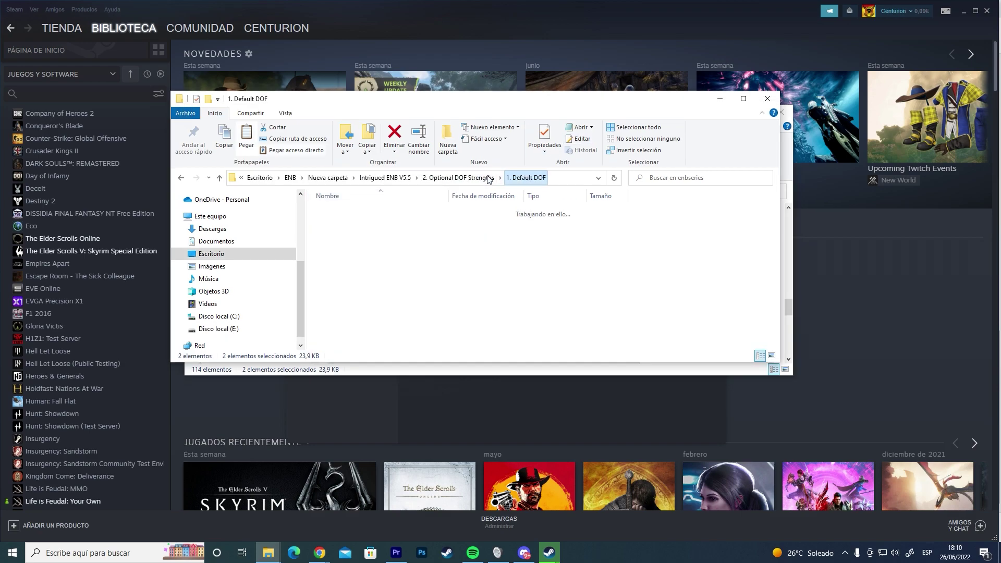
pyautogui.click(460, 178)
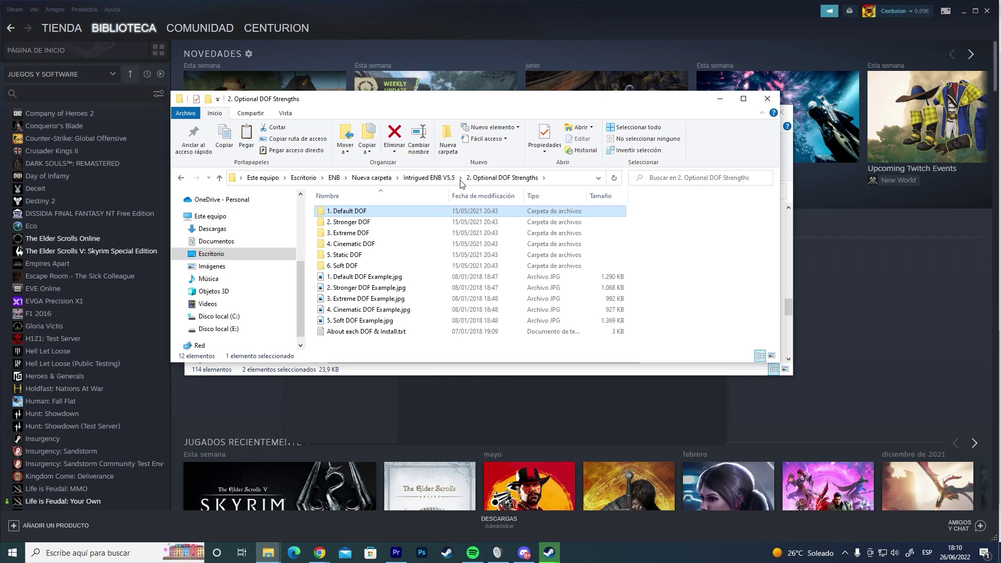
pyautogui.click(181, 178)
pyautogui.click(181, 178)
pyautogui.click(181, 178)
pyautogui.click(386, 178)
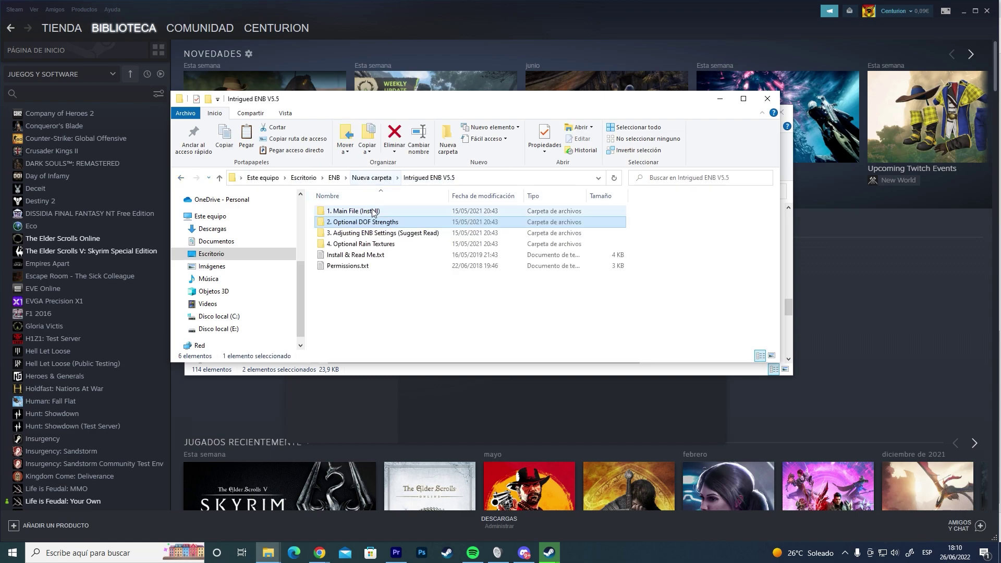
pyautogui.doubleClick(369, 244)
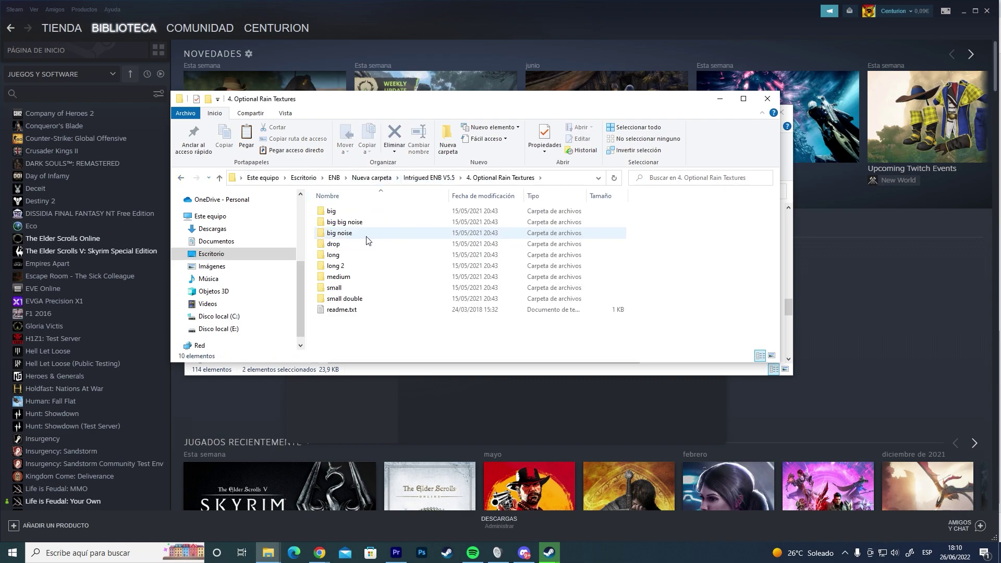
pyautogui.doubleClick(355, 268)
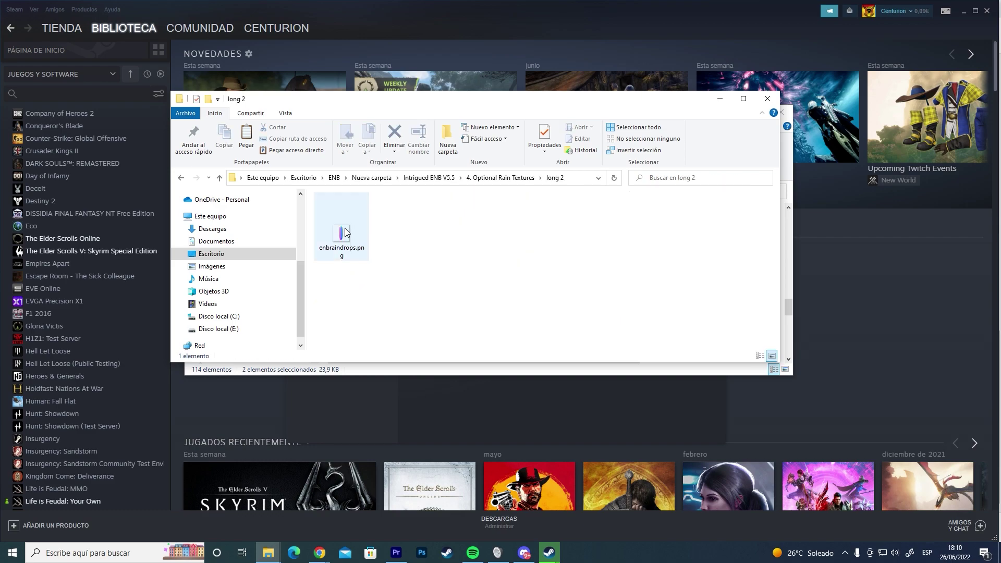
pyautogui.rightClick(353, 243)
pyautogui.click(372, 480)
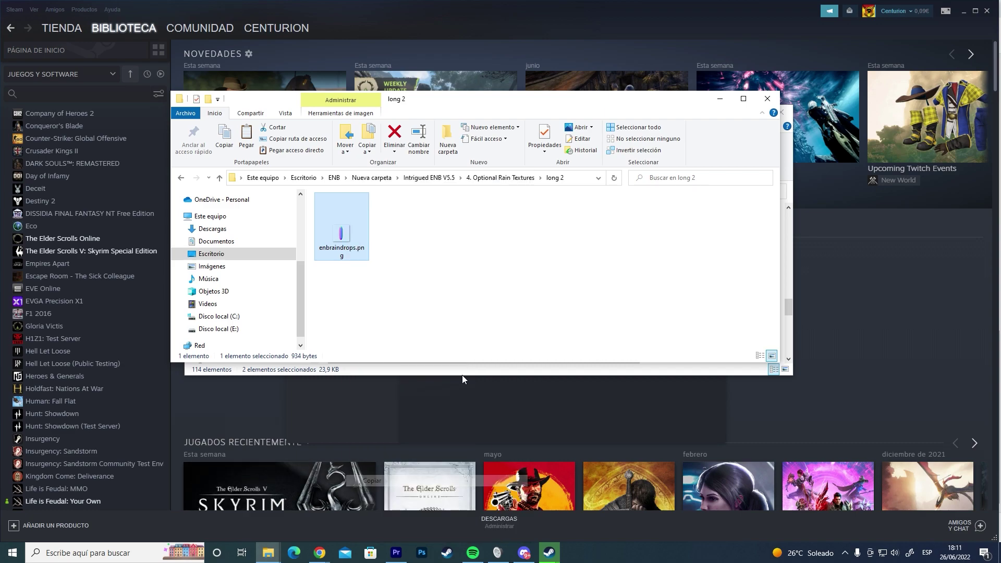
# Paste the copied enbraindrops.png into Skyrim Special Edition's enbseries folder, replacing the existing file
pyautogui.click(791, 255)
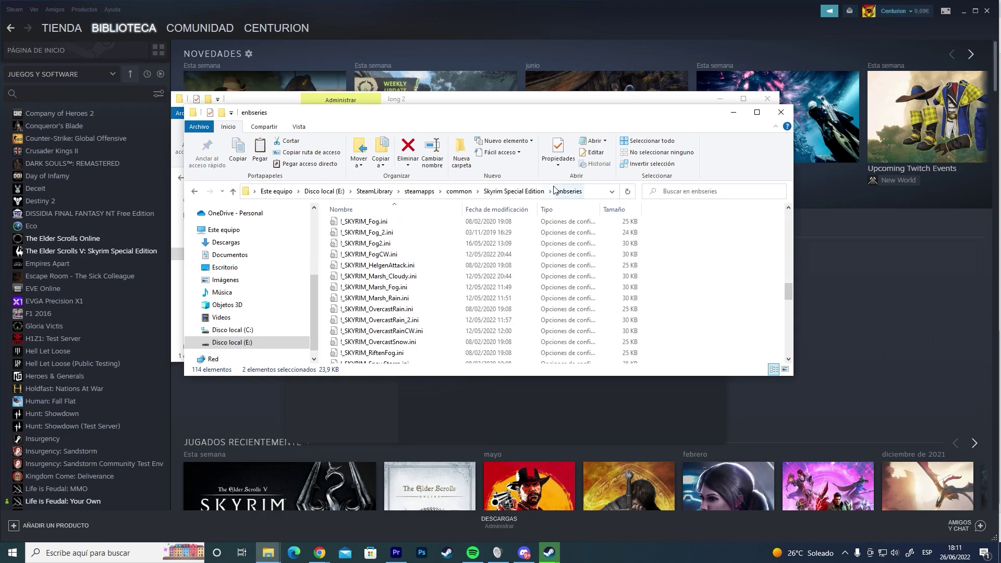
pyautogui.rightClick(679, 255)
pyautogui.click(688, 317)
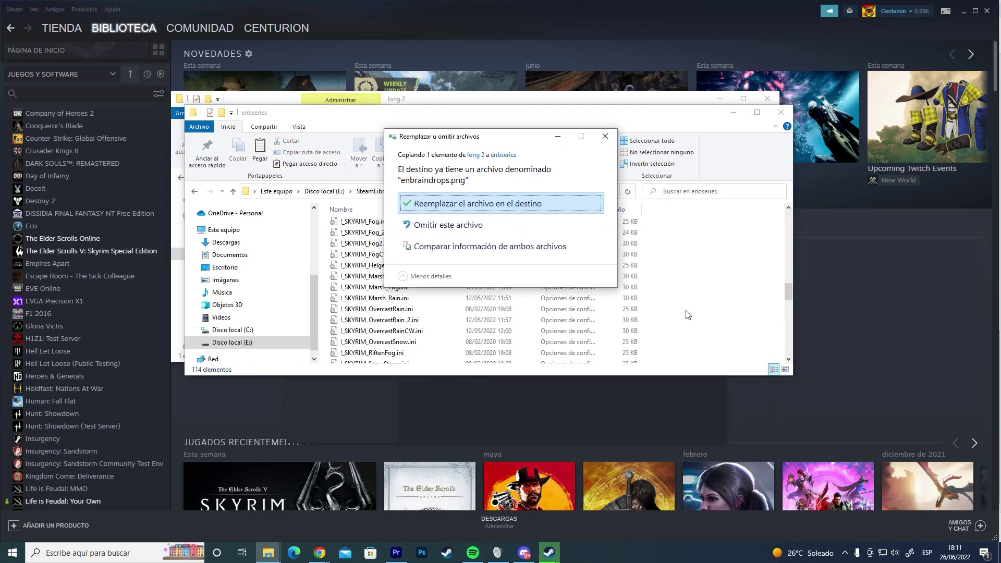
pyautogui.click(521, 203)
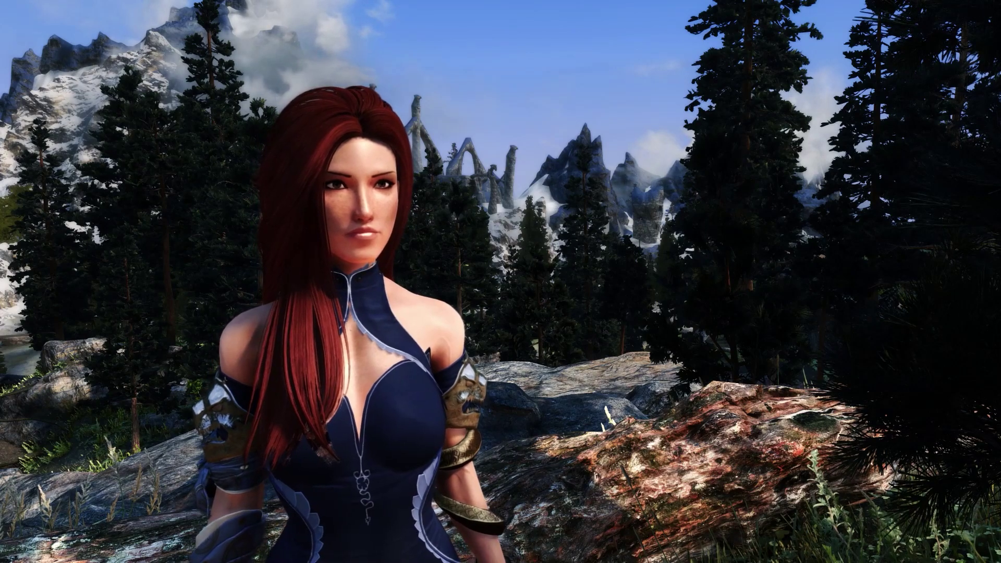
# Open the command console in the running Skyrim Special Edition game
pyautogui.press('`')
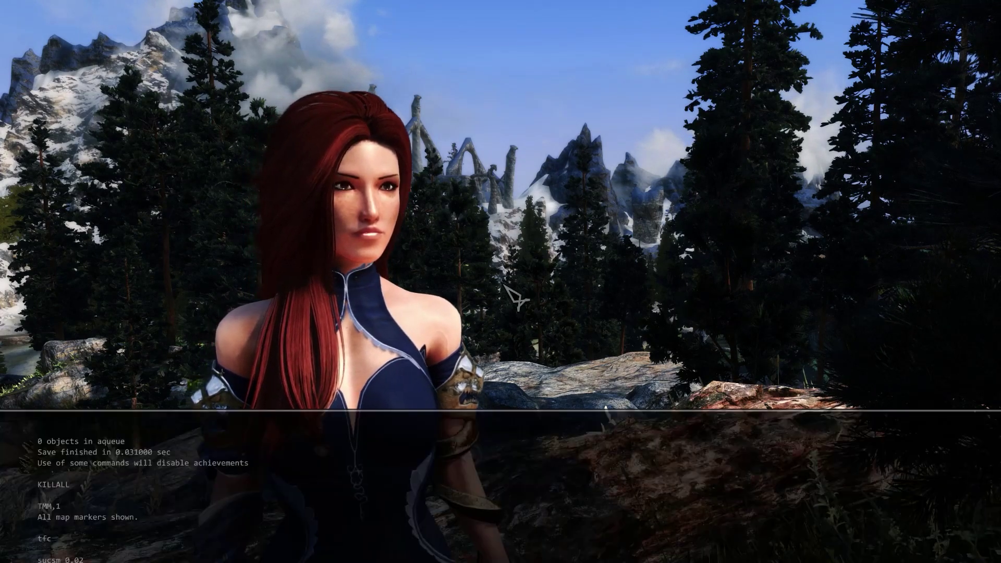